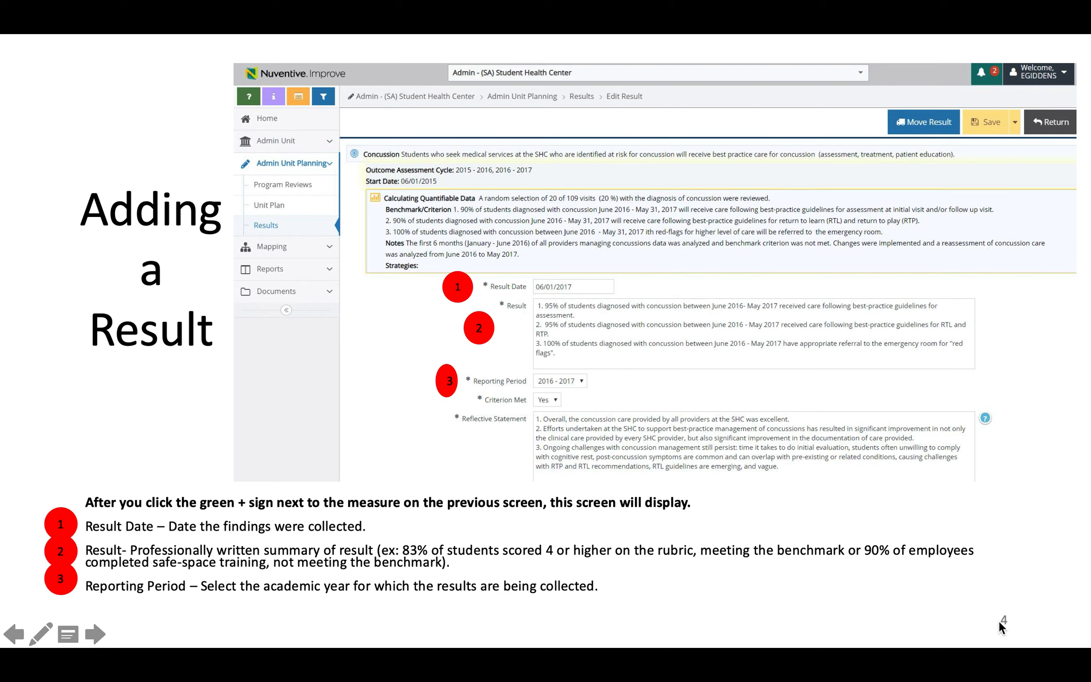
End the PowerPoint slideshow to edit the 'Adding a Result' slide
key(Escape)
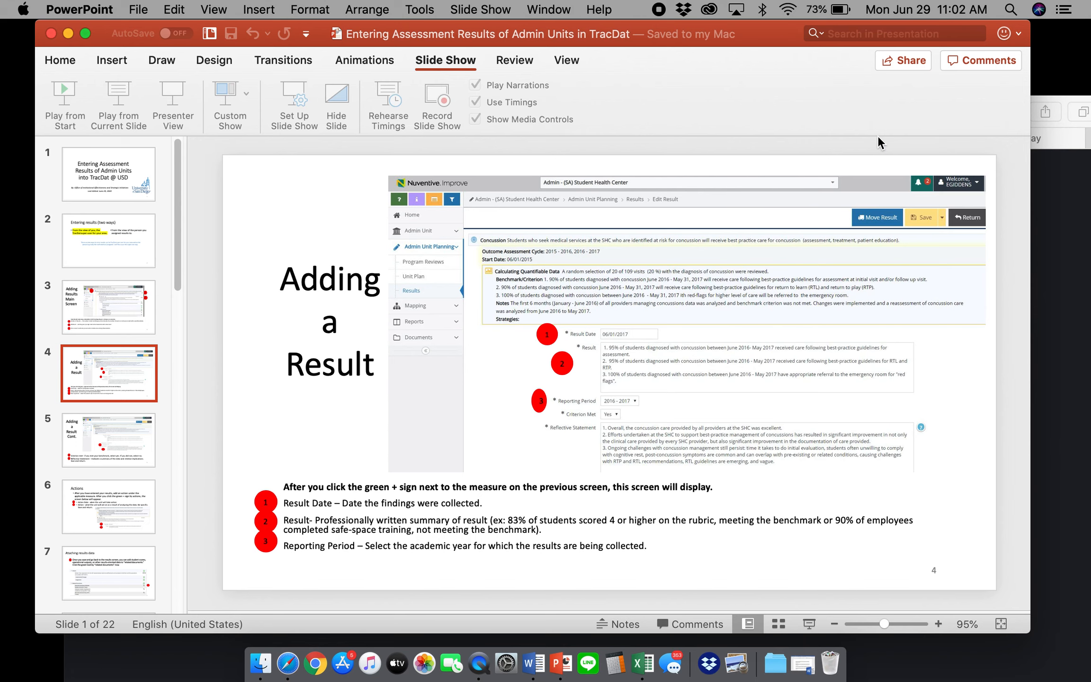
Sign in to Nuventive Improve with the saved username and password
click(1036, 166)
drag(918, 108, 891, 21)
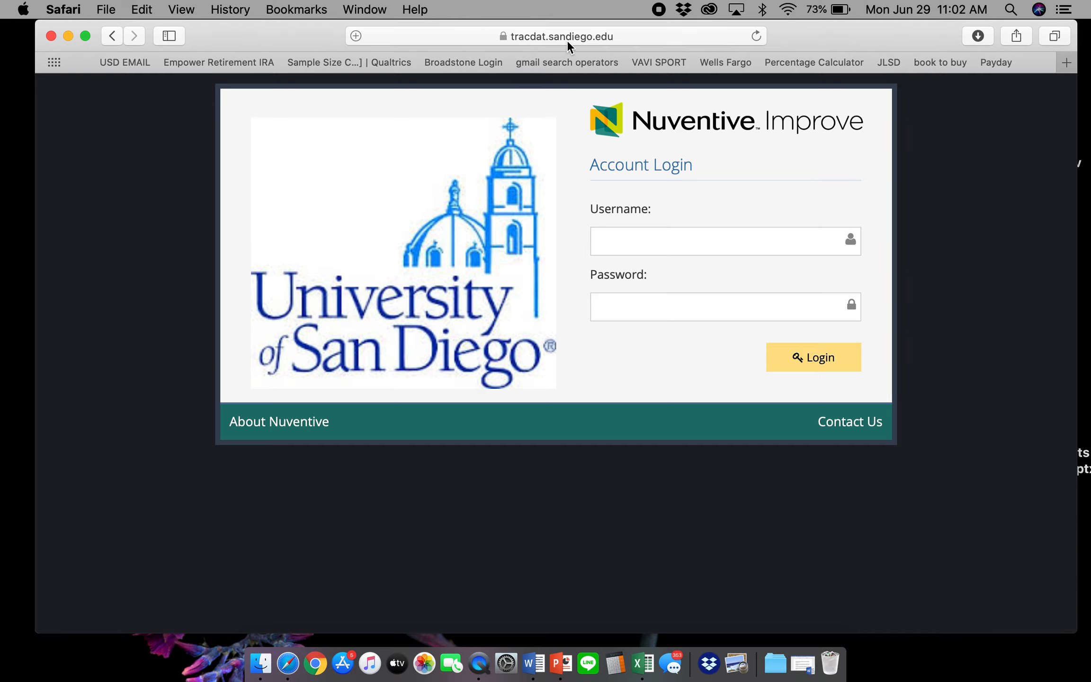
click(633, 231)
click(645, 275)
click(792, 359)
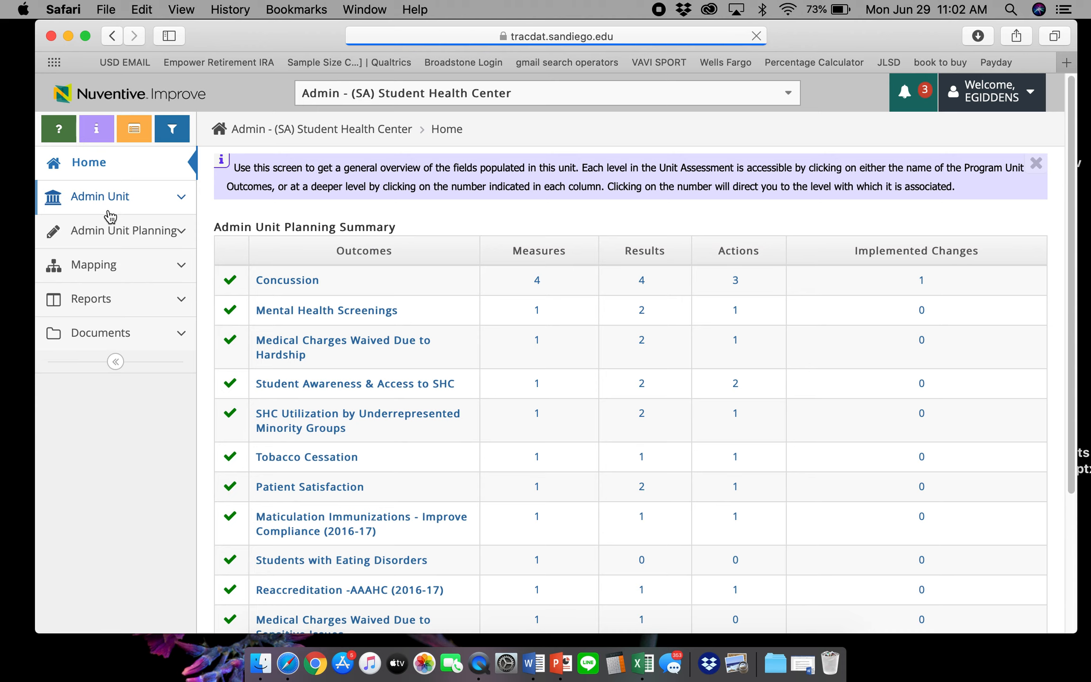
Switch to the Admin - (SA) Test Unit
click(445, 97)
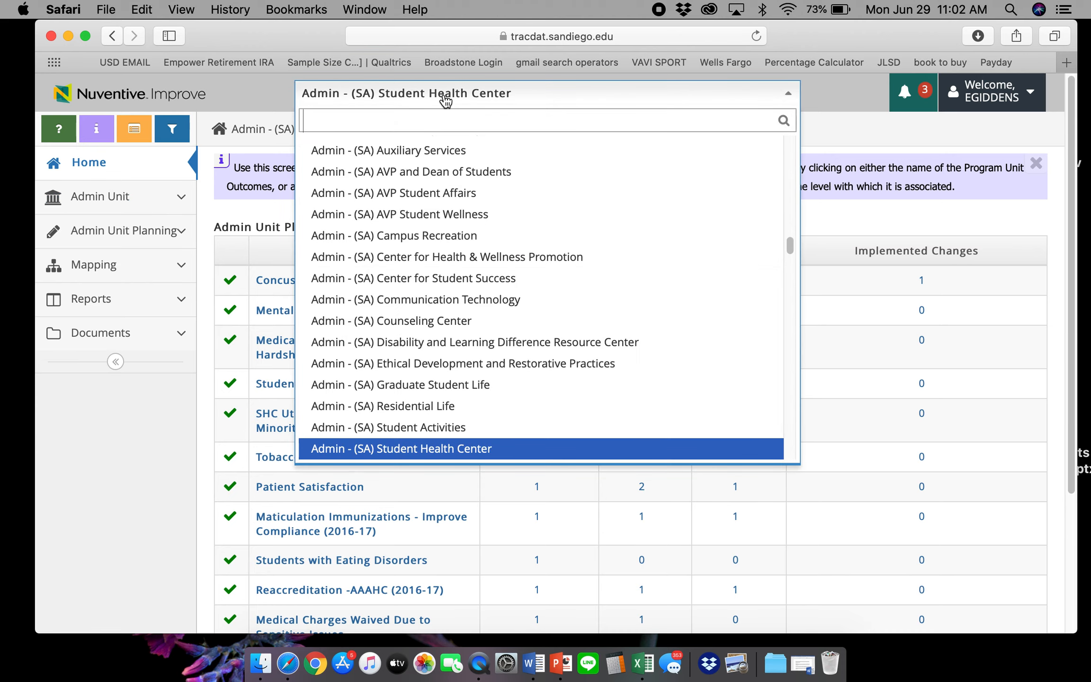
text(test)
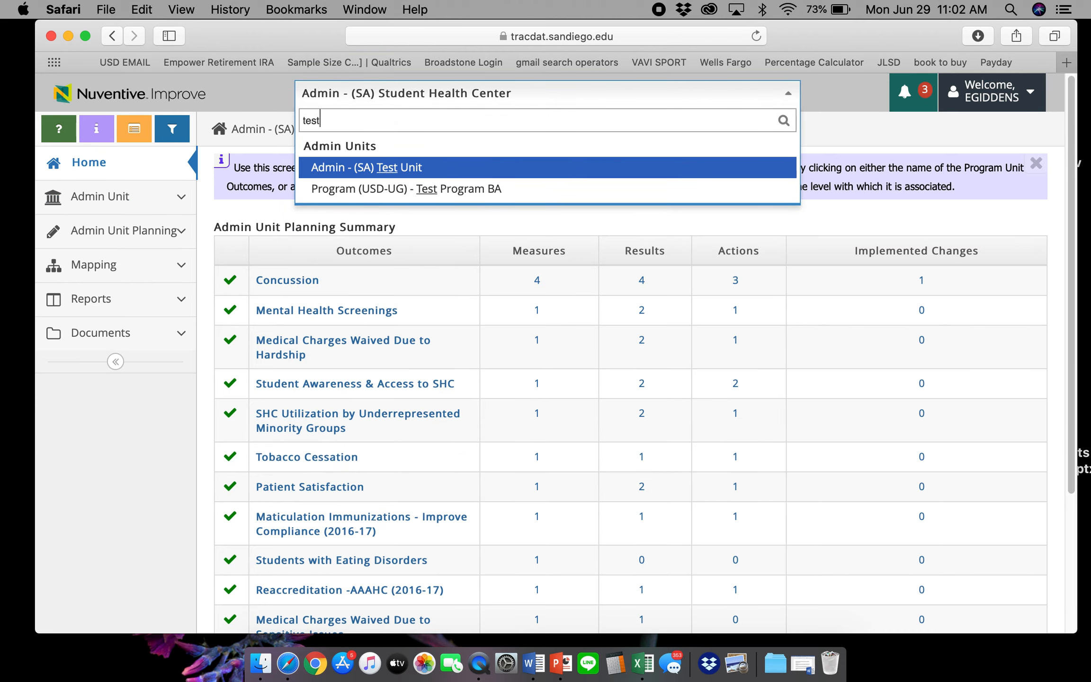
click(415, 167)
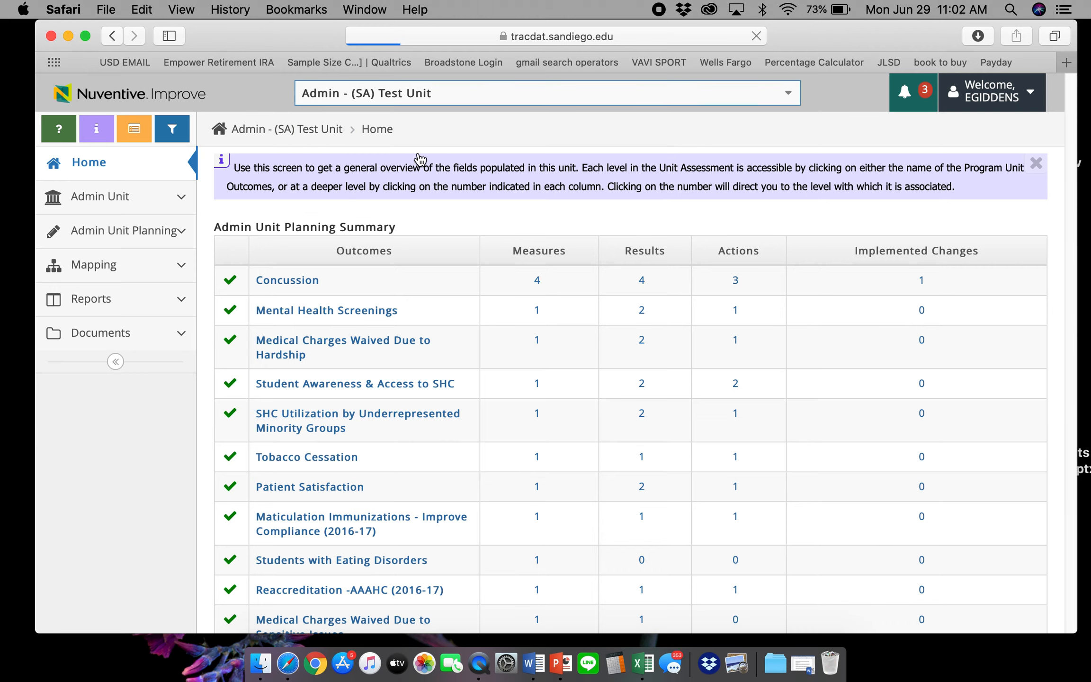
drag(303, 36, 386, 24)
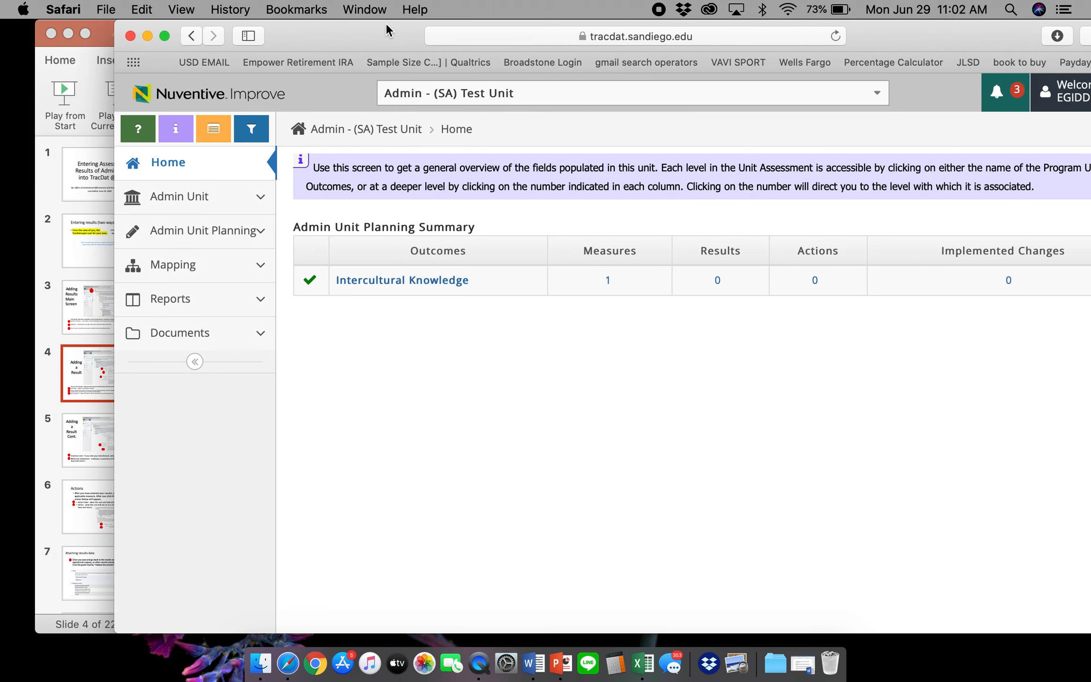
click(40, 239)
click(1089, 494)
Open the Admin Unit Planning Results page for the test unit
click(185, 204)
click(195, 206)
click(209, 243)
click(175, 324)
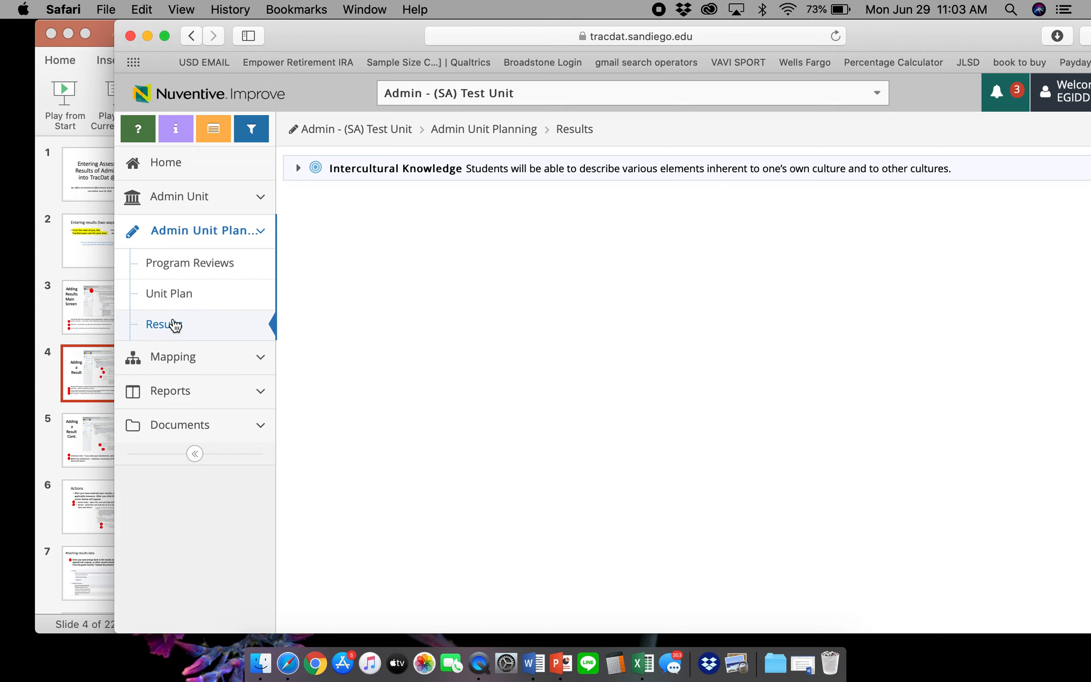
Expand Intercultural Knowledge and start a new result on its Focus Group measure
drag(330, 41, 266, 41)
click(233, 168)
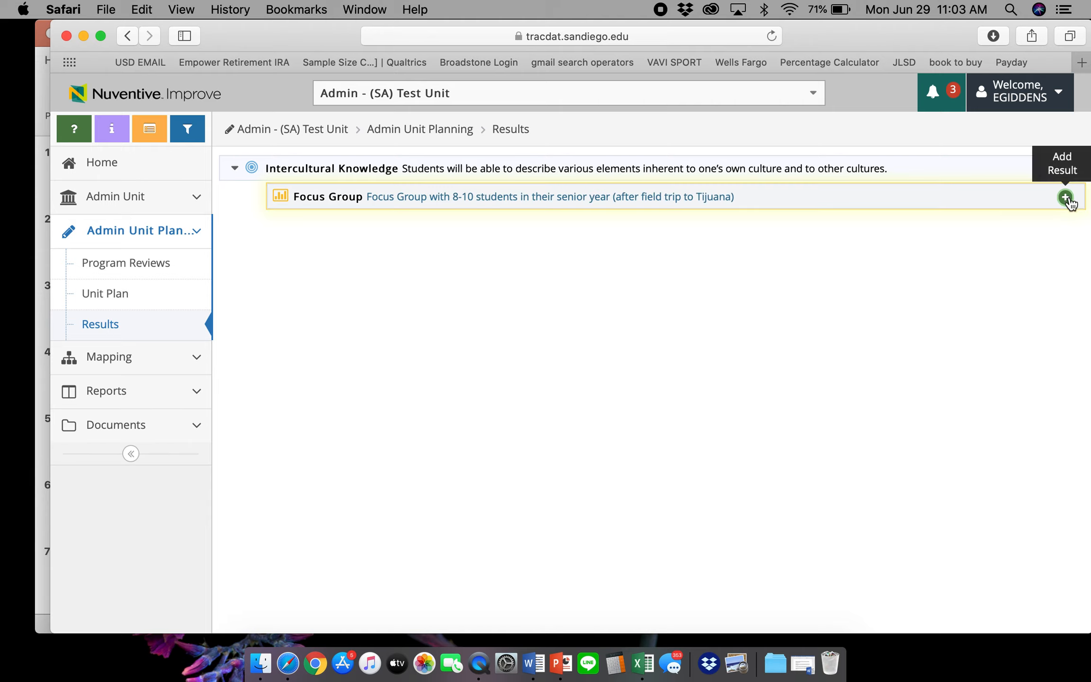
click(1066, 197)
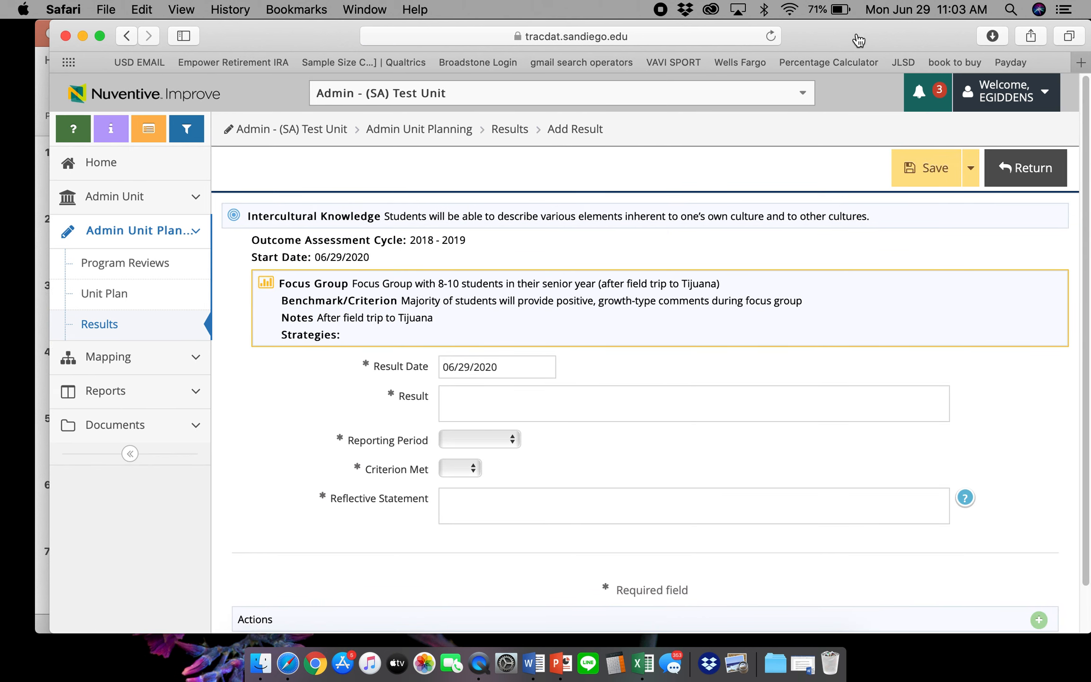
Select the Result paragraph in the Word focus-group write-up, then place the cursor in the Result field
drag(857, 37, 831, 37)
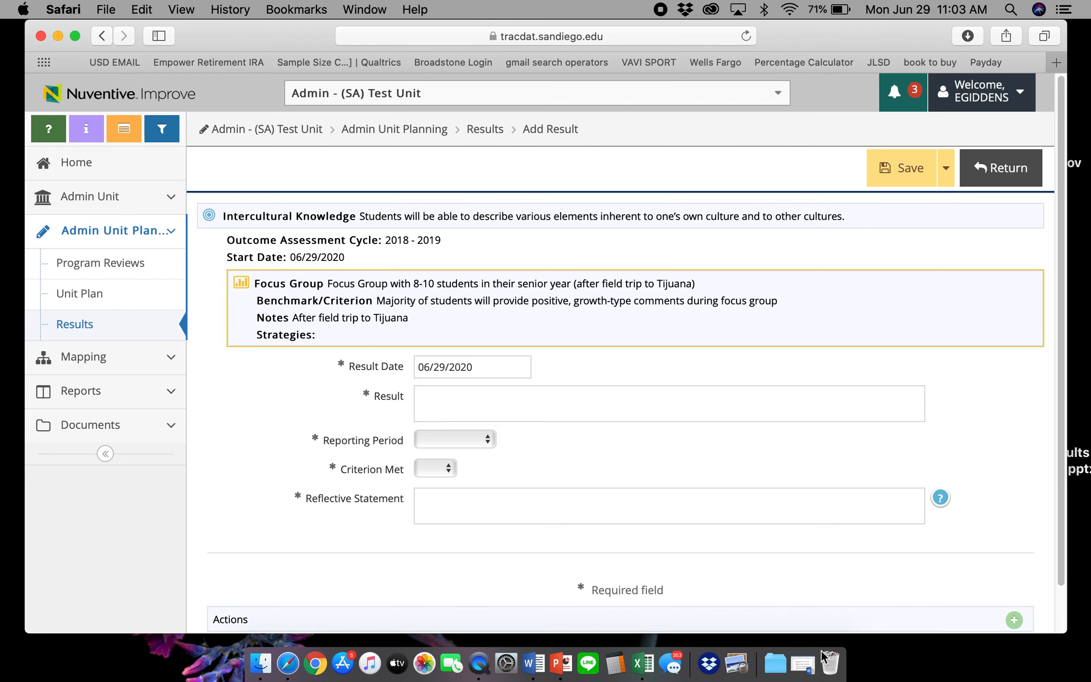
click(802, 665)
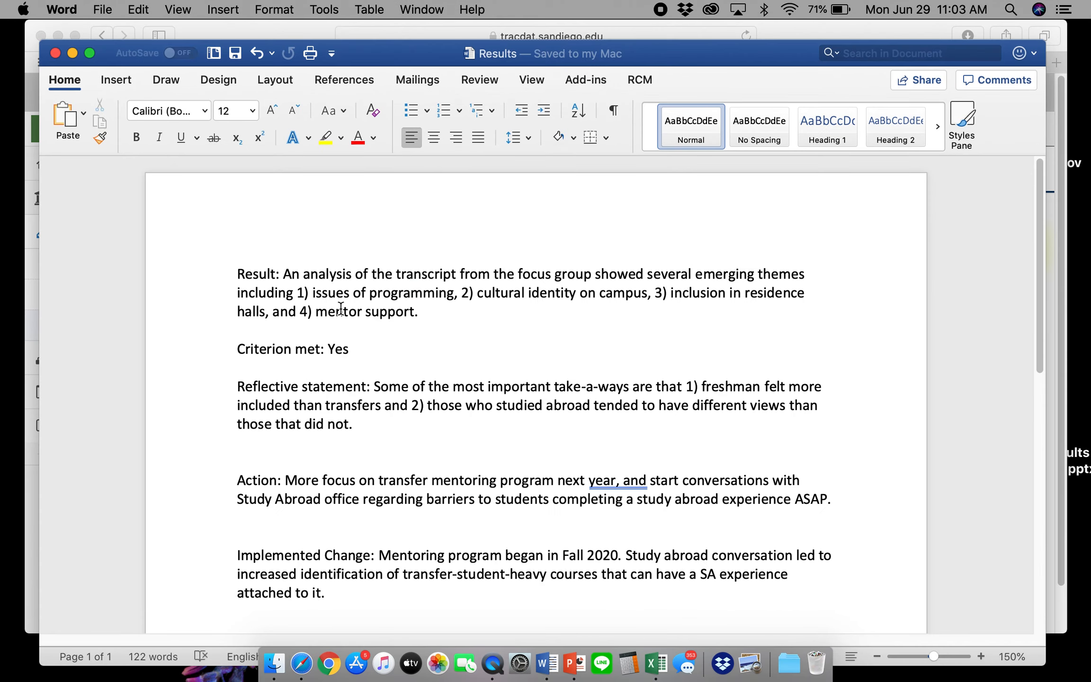
triple_click(340, 294)
key(super+c)
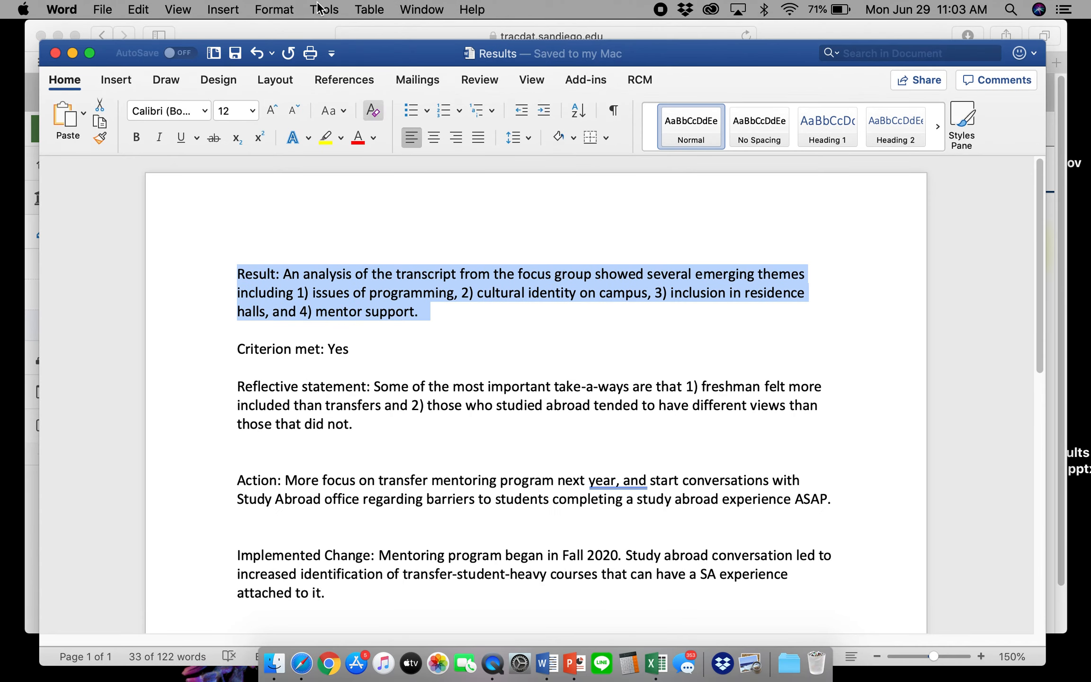
click(328, 35)
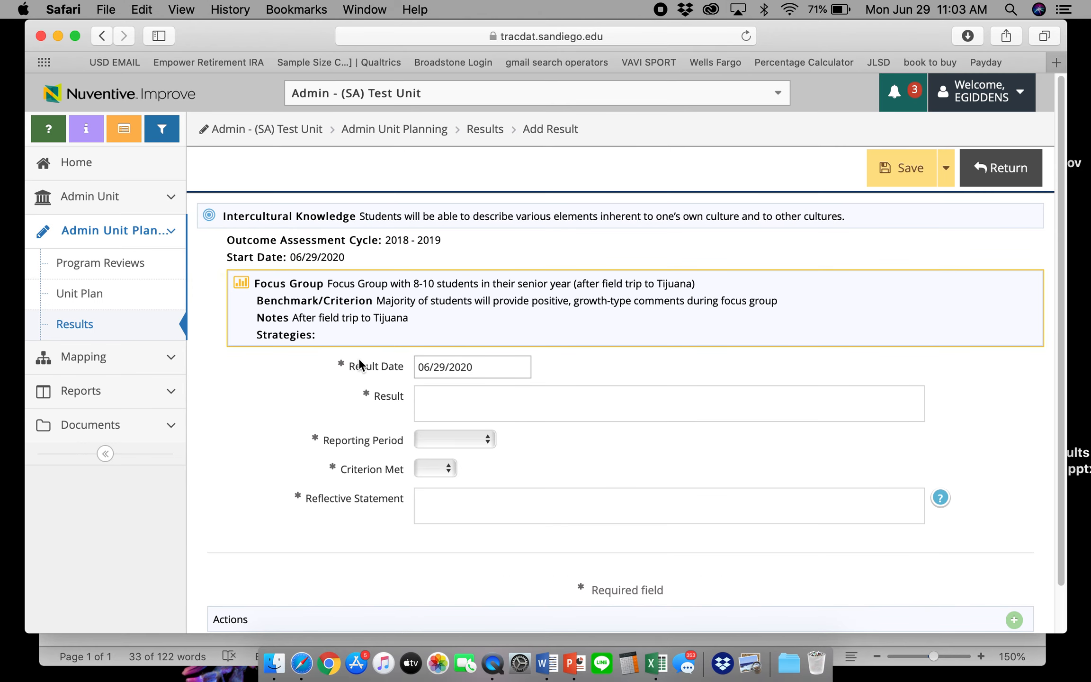
click(432, 391)
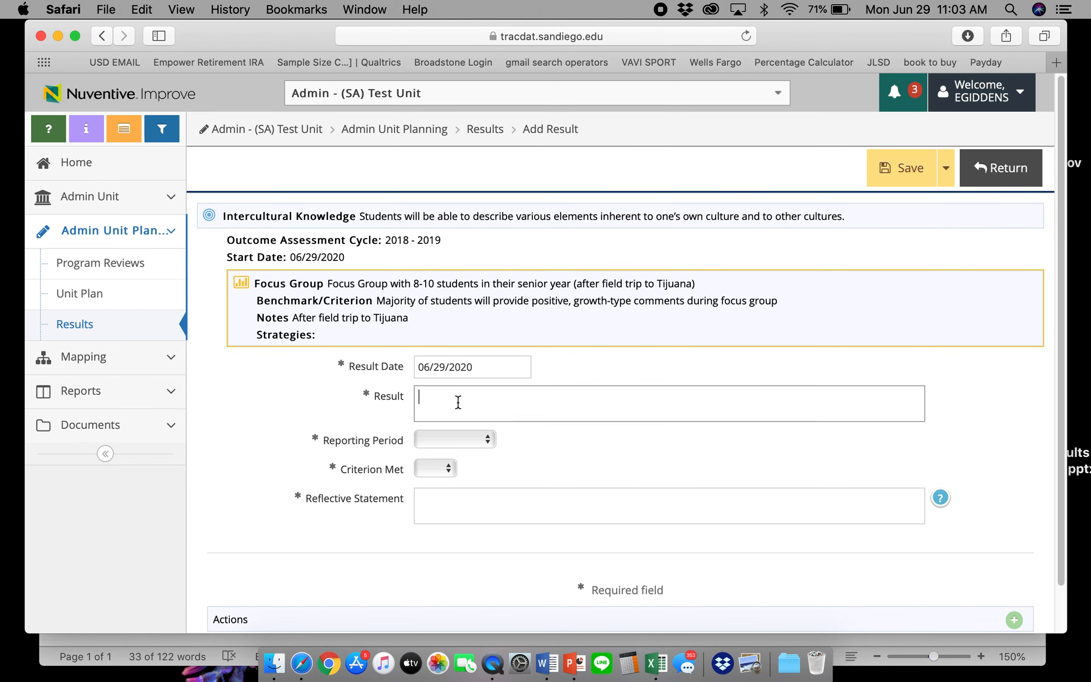
Paste the Result text and set Reporting Period 2018 - 2019 and Criterion Met Yes
key(super+v)
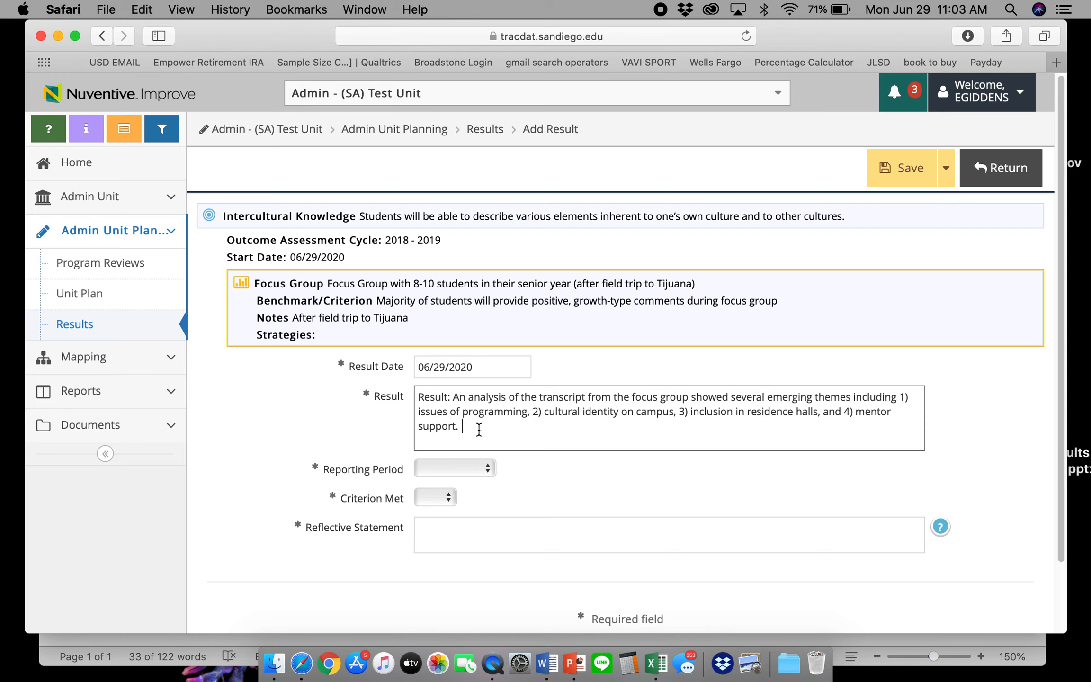
click(464, 469)
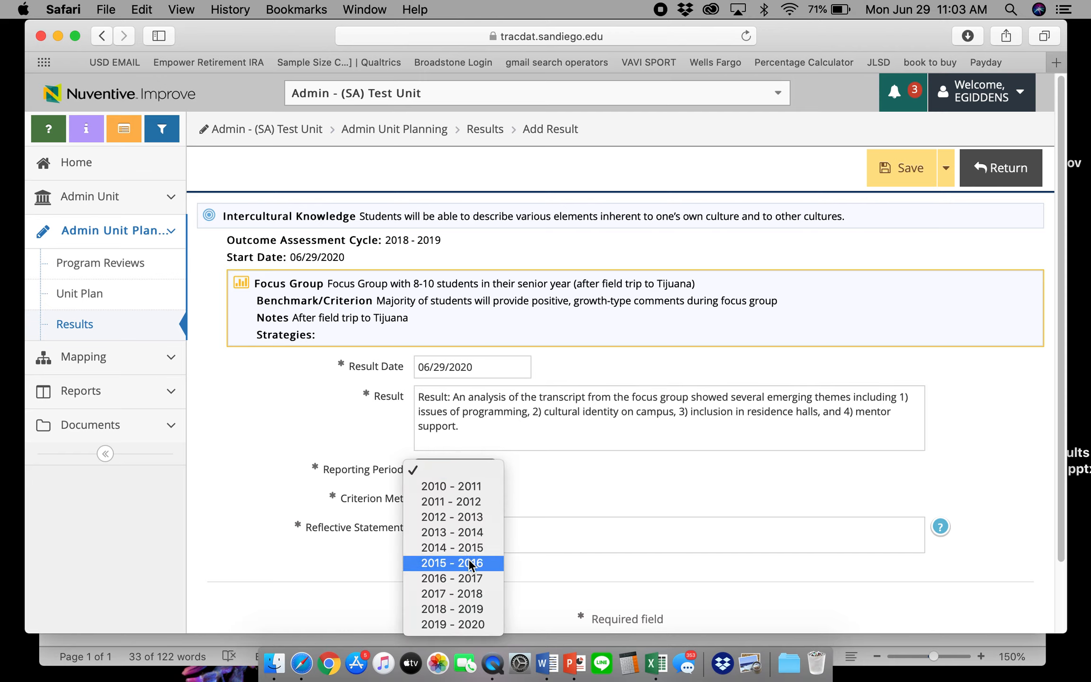
click(462, 608)
click(445, 498)
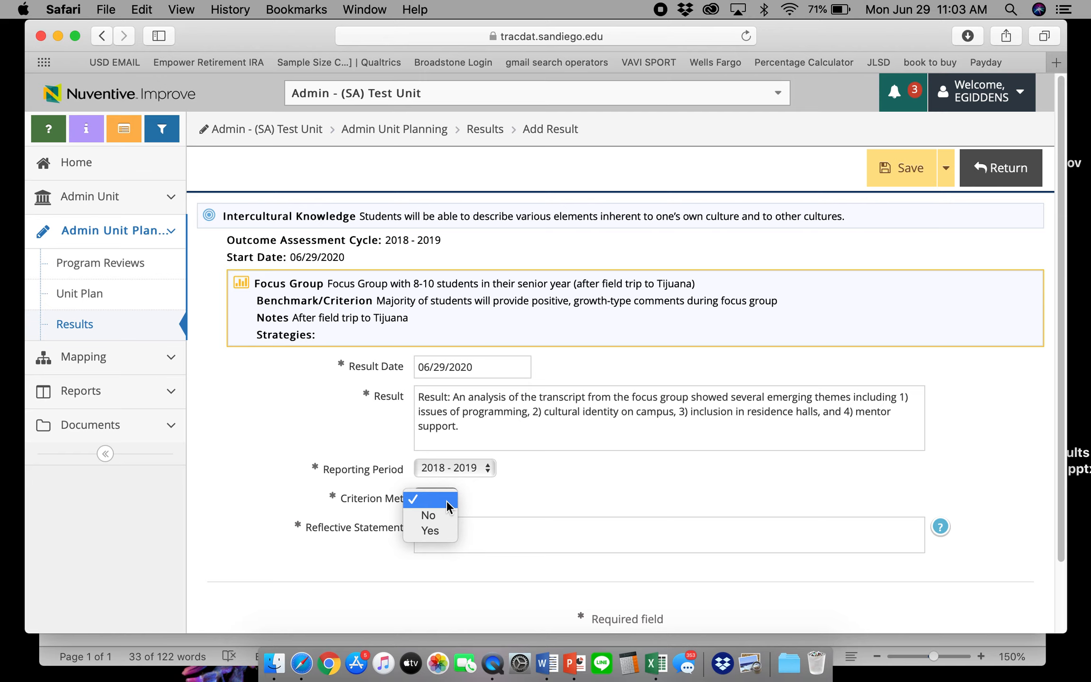
click(432, 530)
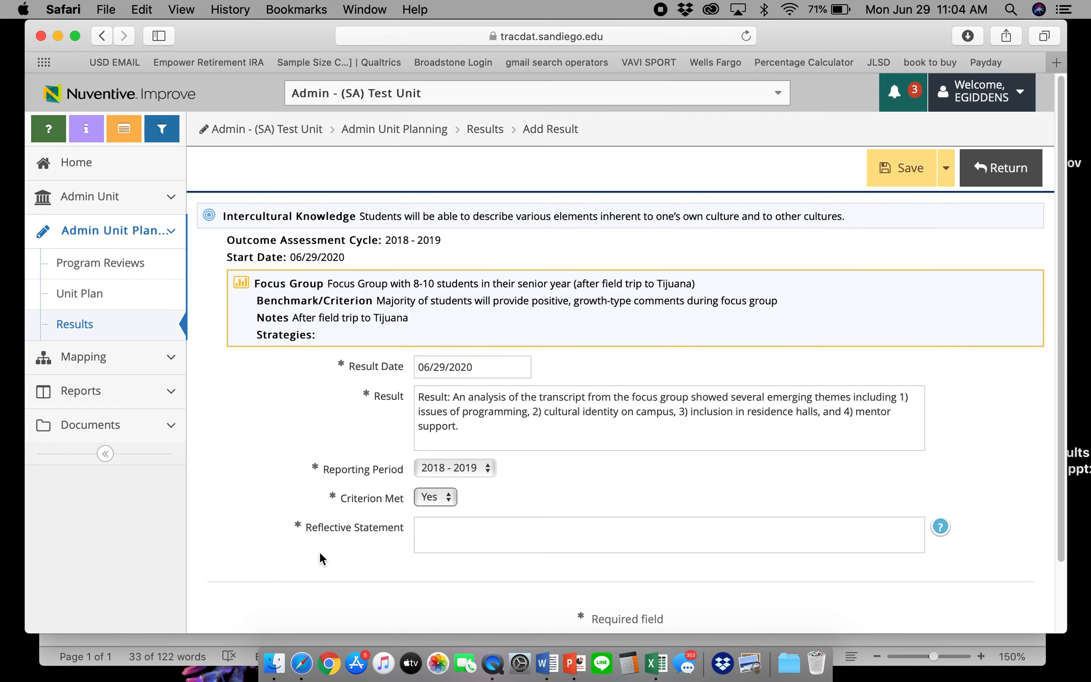
Copy the reflective statement from Word into the Reflective Statement field
click(547, 663)
drag(372, 419, 375, 388)
key(super+c)
key(super+Tab)
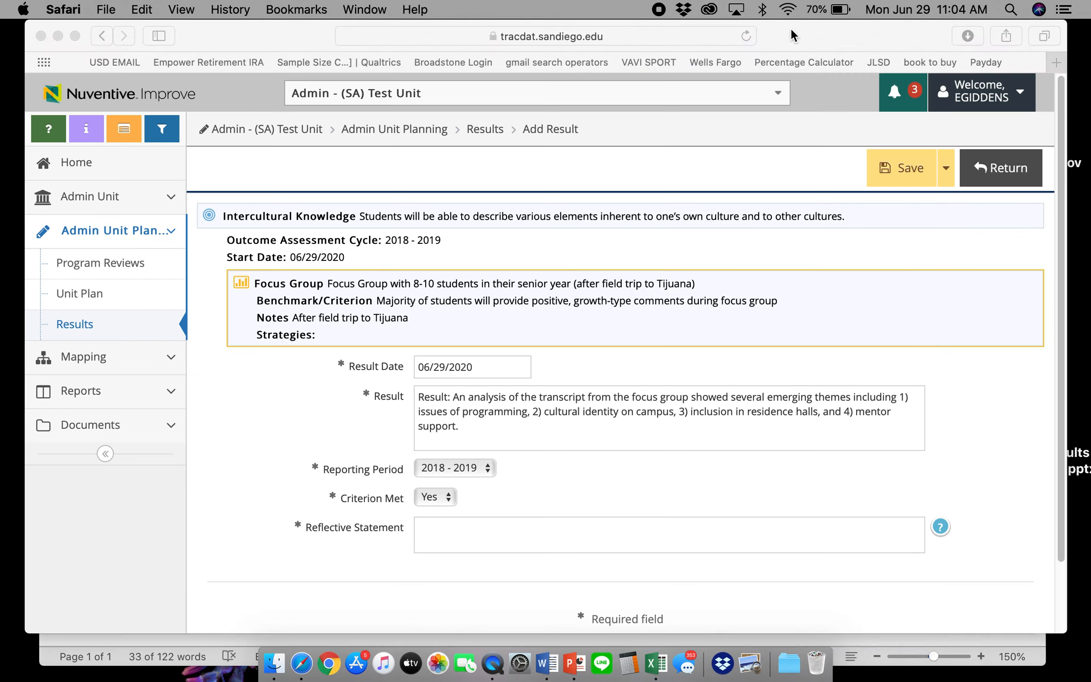
click(586, 533)
key(super+v)
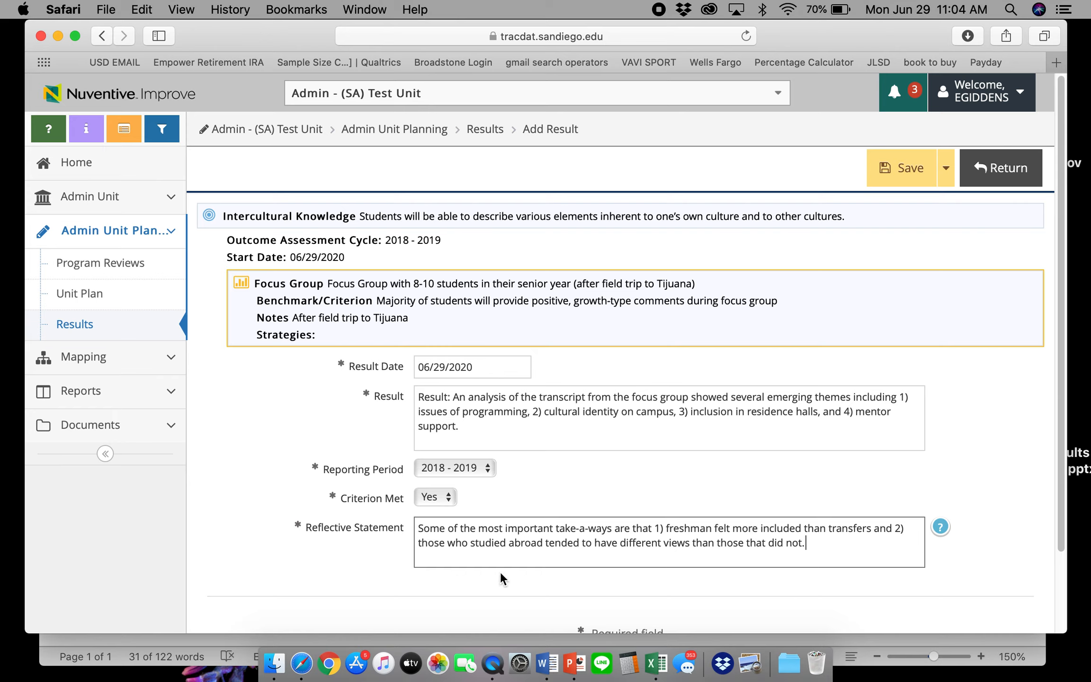
click(918, 174)
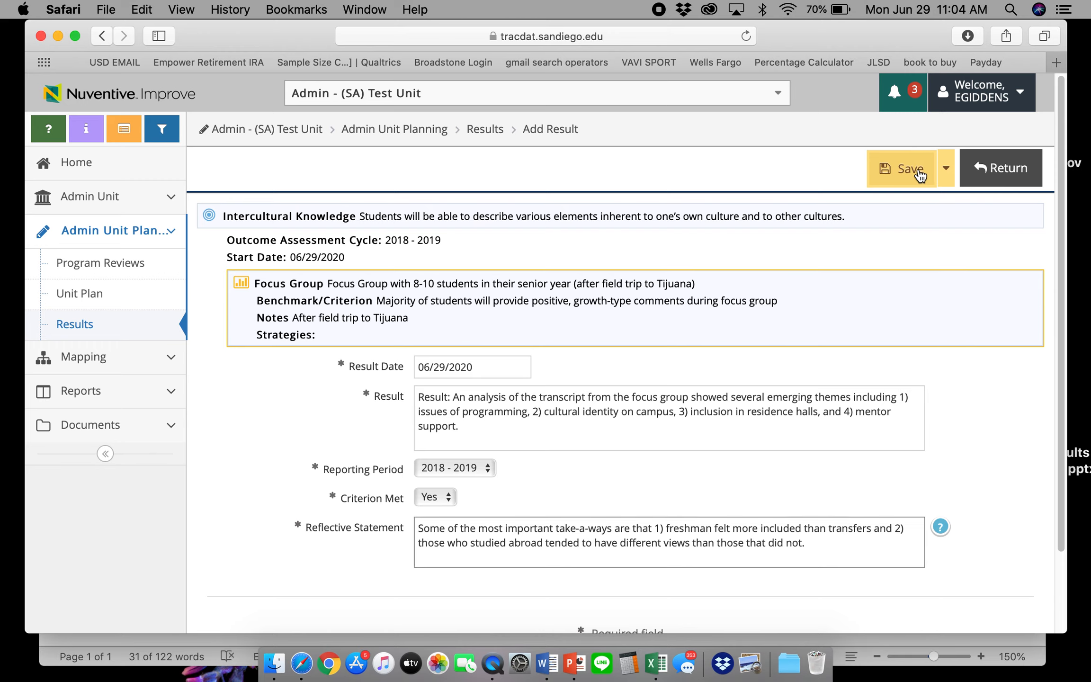
Save the focus-group result and start an action under its Actions section
click(1003, 170)
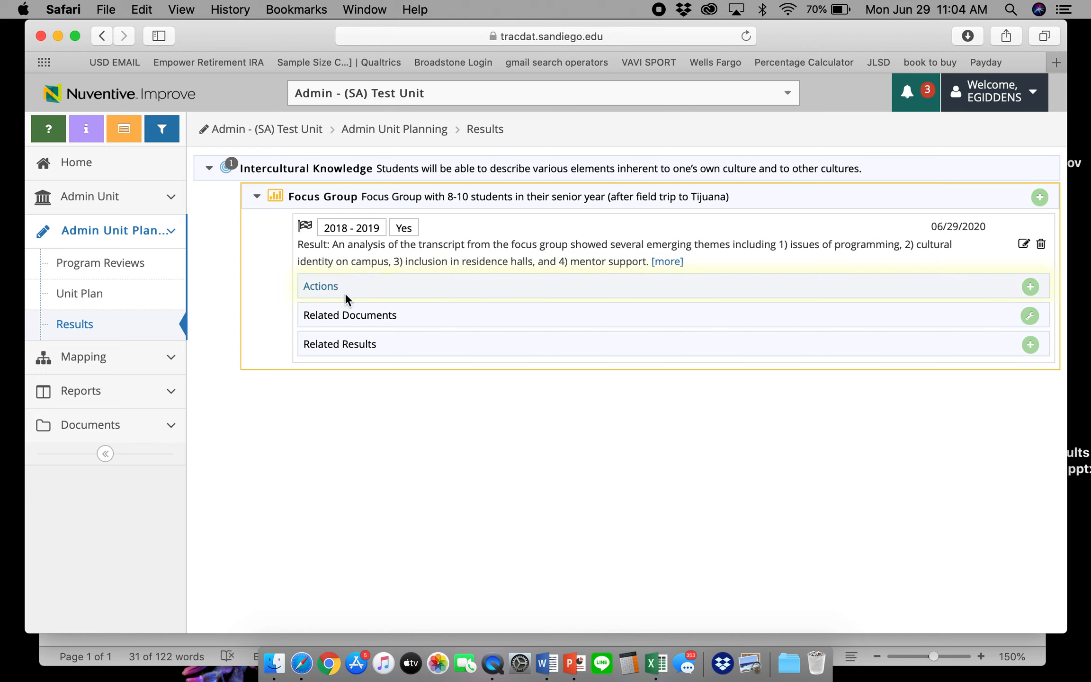
click(1031, 287)
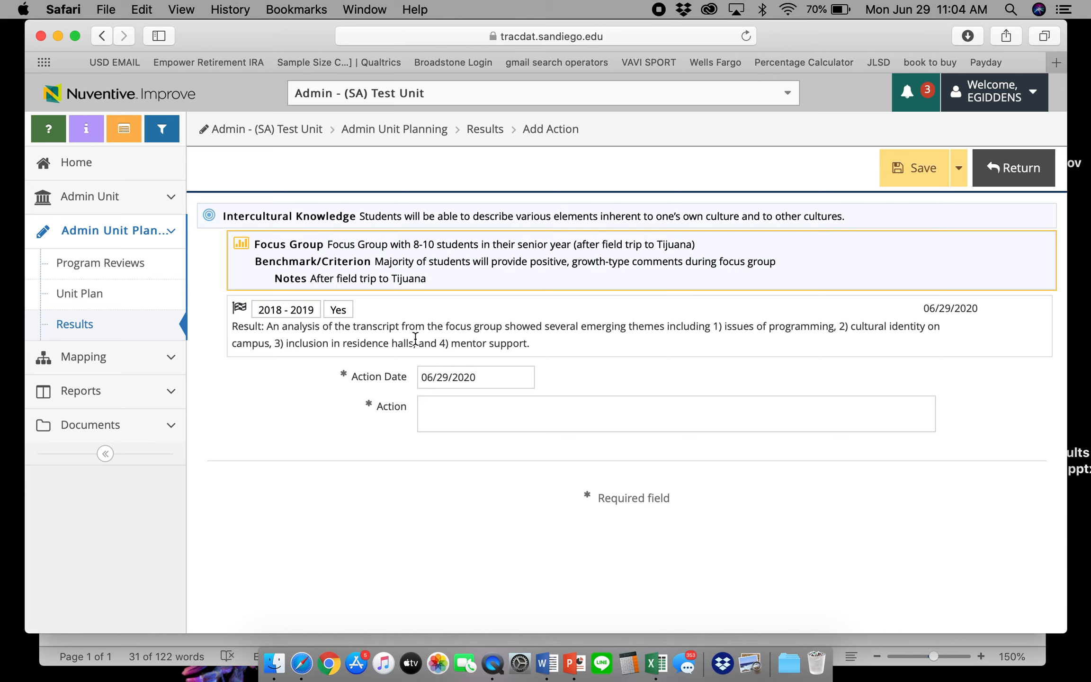
Set the Action Date to 08/24/2020
click(436, 377)
click(436, 377)
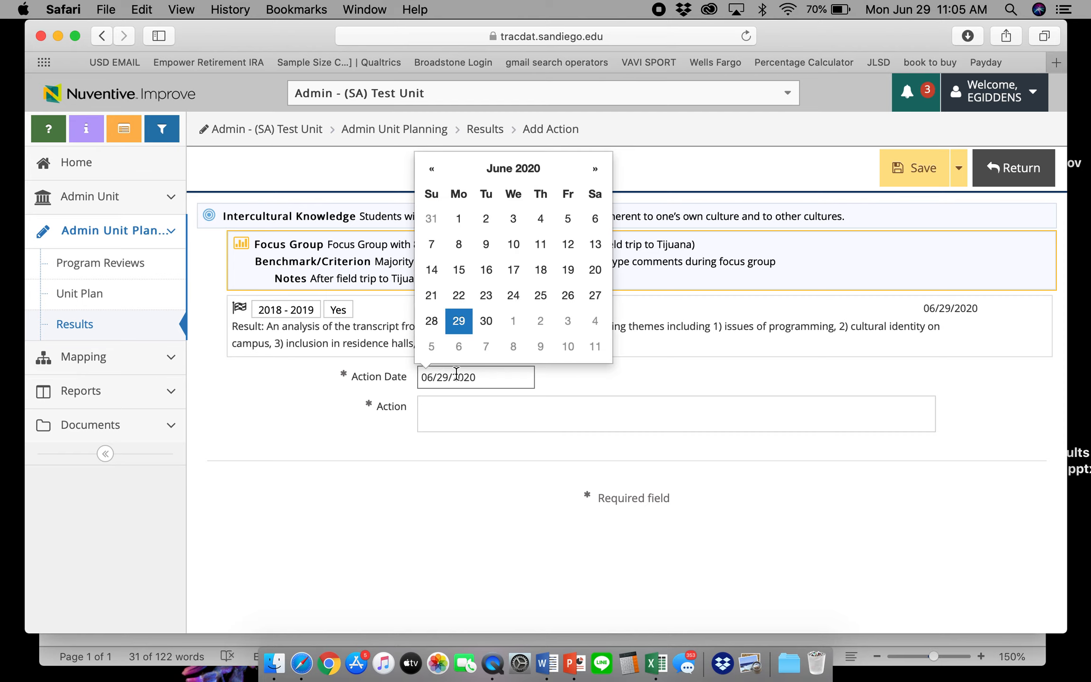
click(592, 174)
click(593, 173)
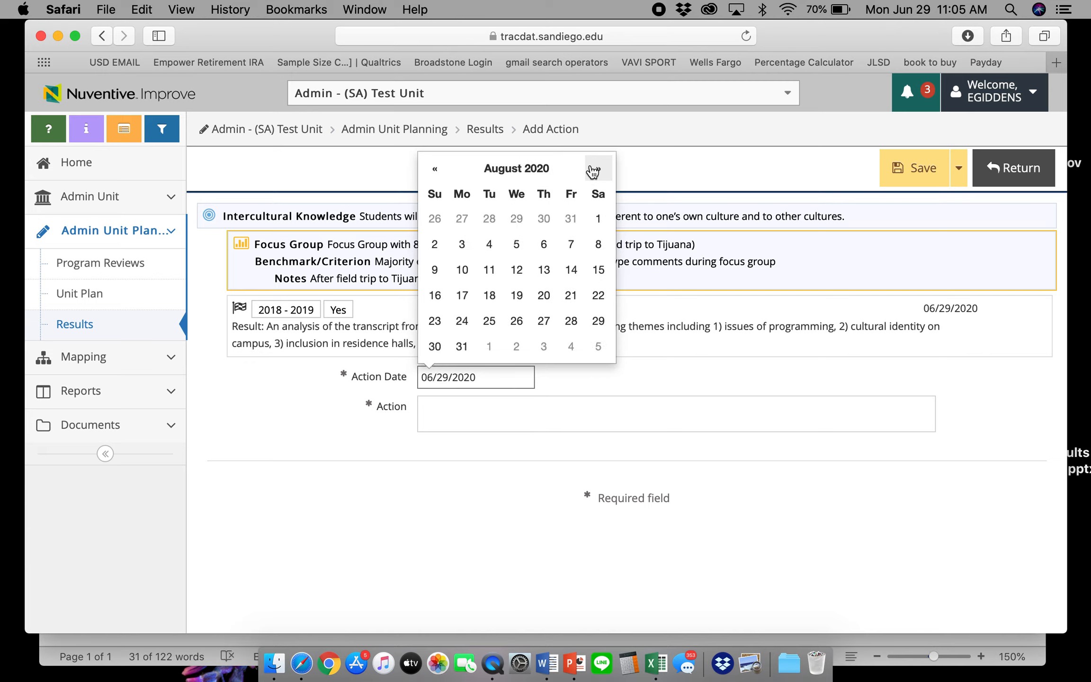
click(593, 173)
click(435, 169)
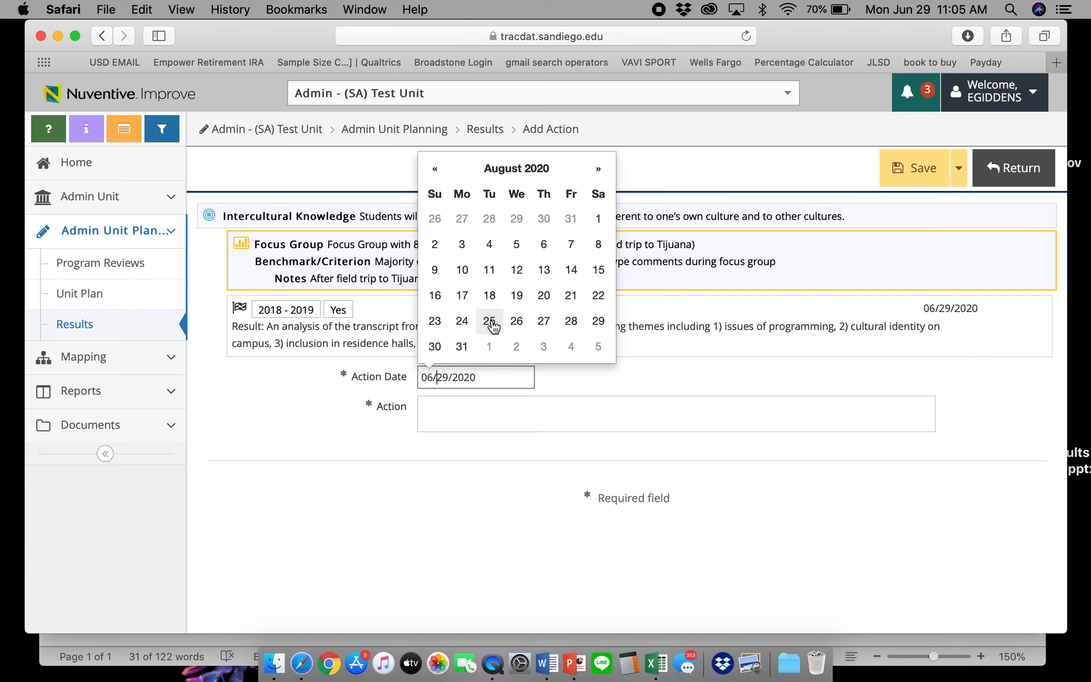
click(471, 326)
Paste the transfer-mentoring and Study Abroad action sentence from Word into Action and save
click(542, 664)
click(384, 513)
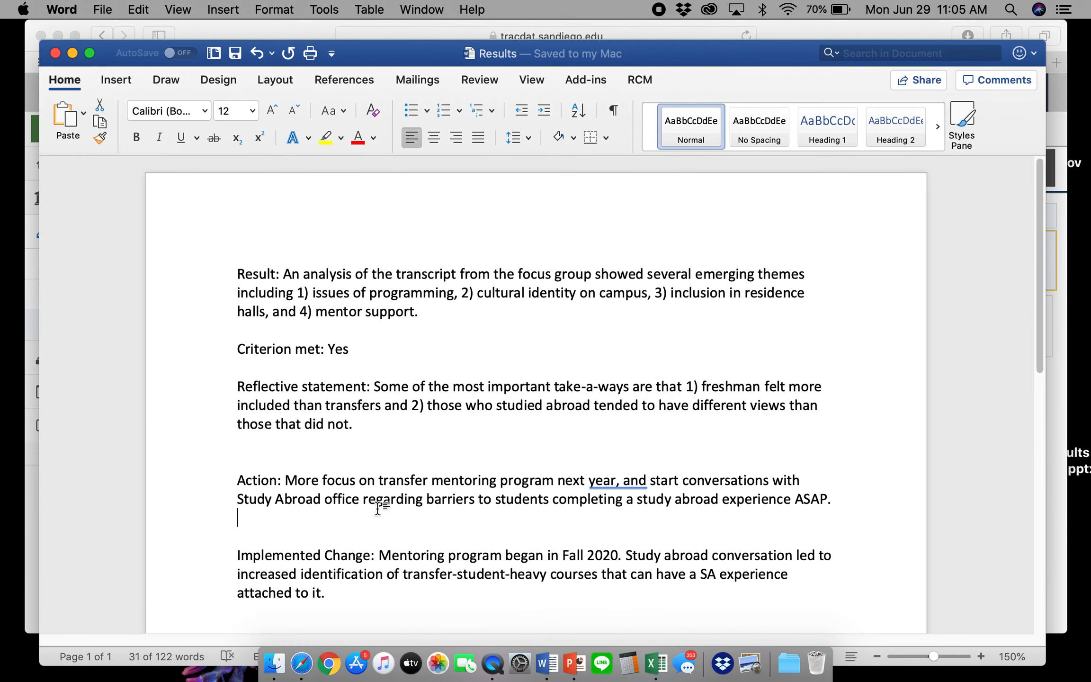
drag(840, 501, 300, 481)
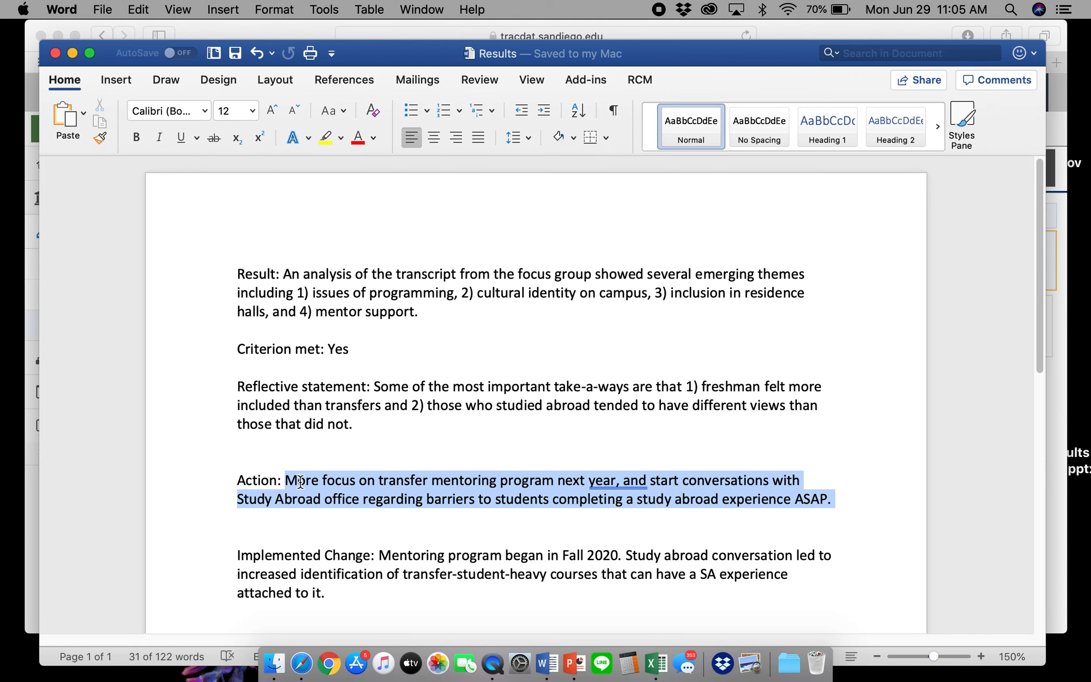
key(super+c)
click(322, 27)
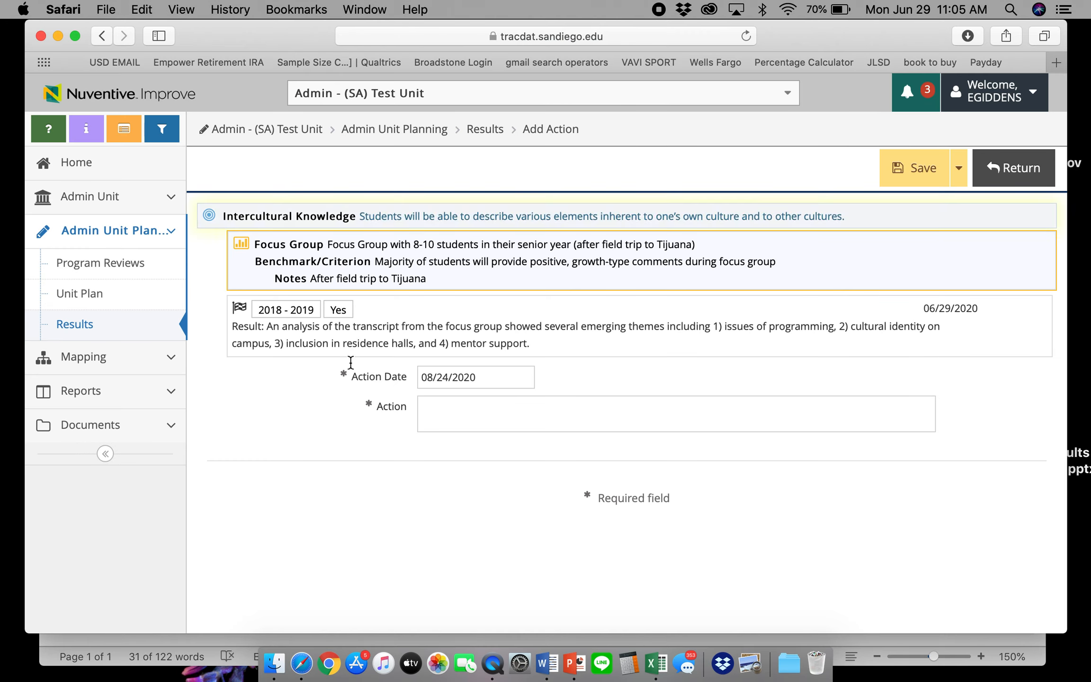
click(452, 418)
key(super+v)
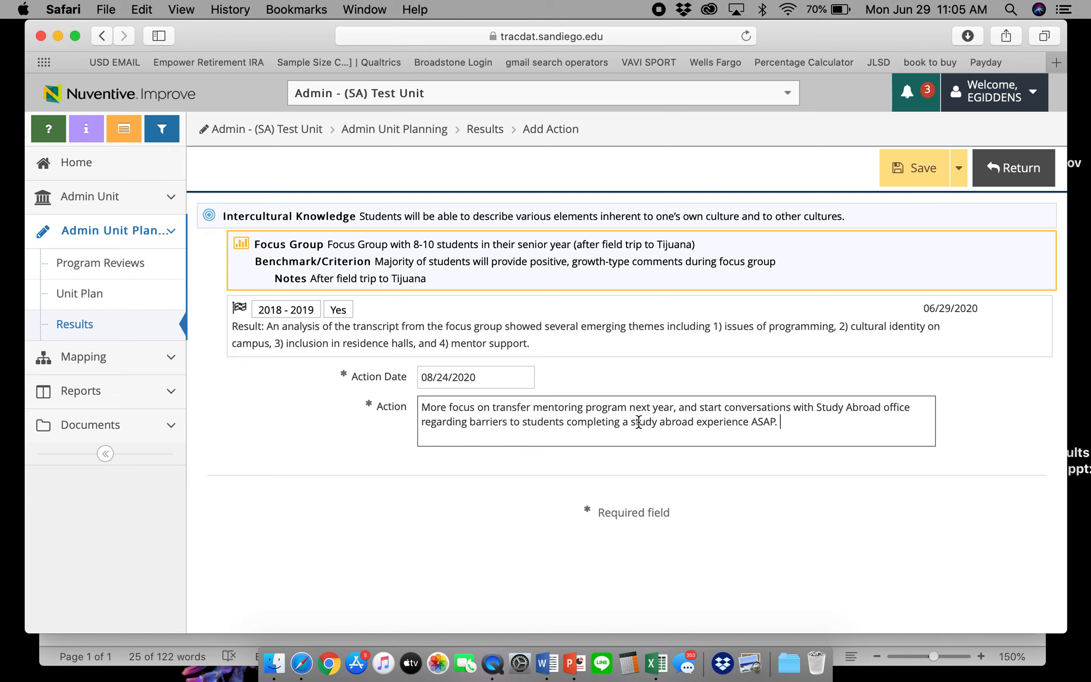
click(907, 173)
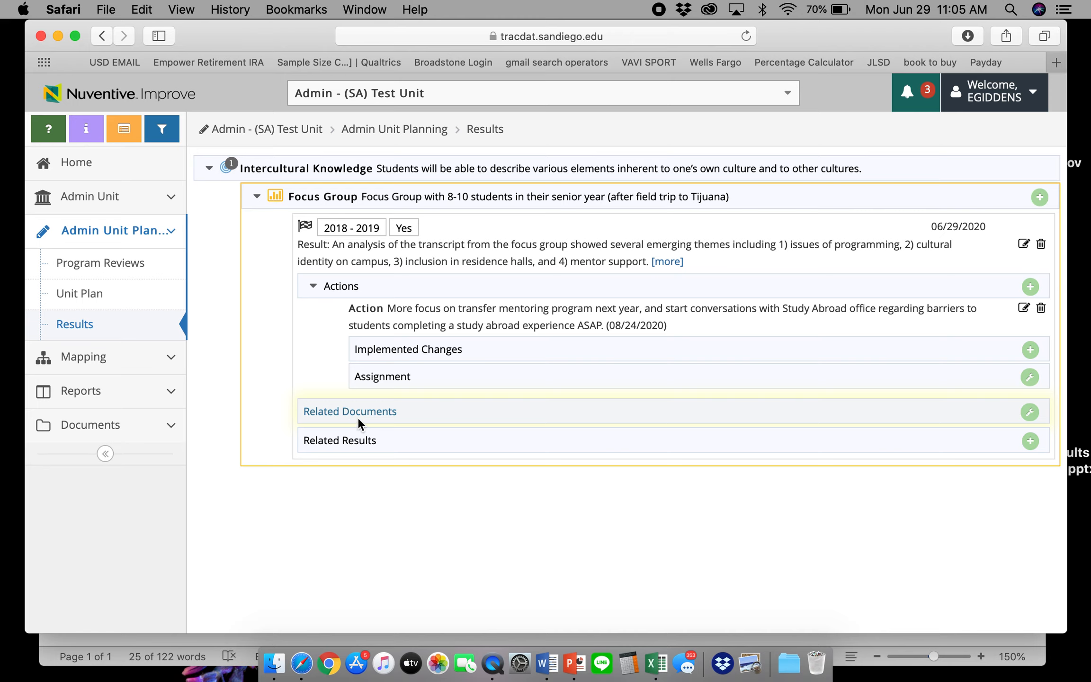
Open the Related Documents page for the focus-group result
click(1030, 412)
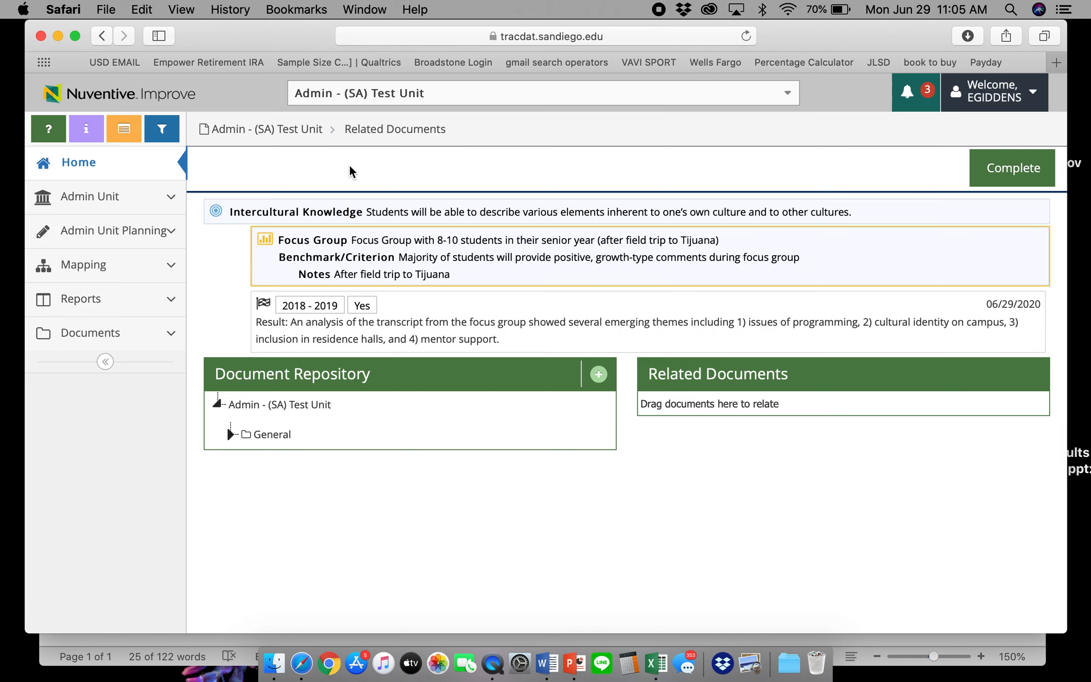
Upload FG Transcript.docx, relate it to the focus-group result, then start an implemented change
click(598, 375)
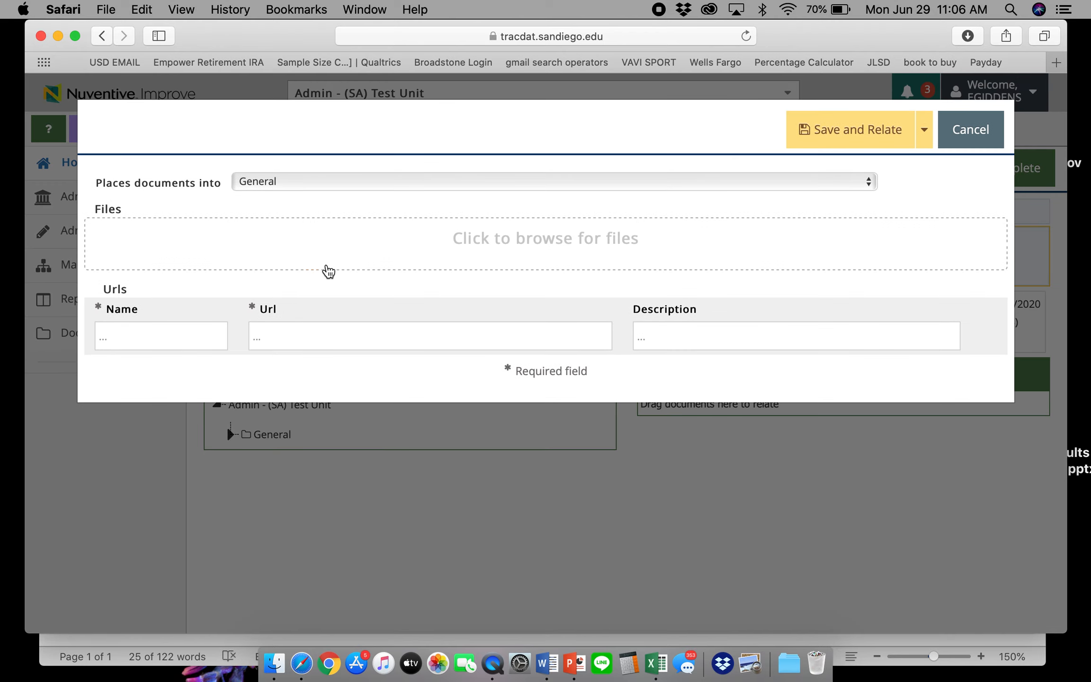
click(403, 246)
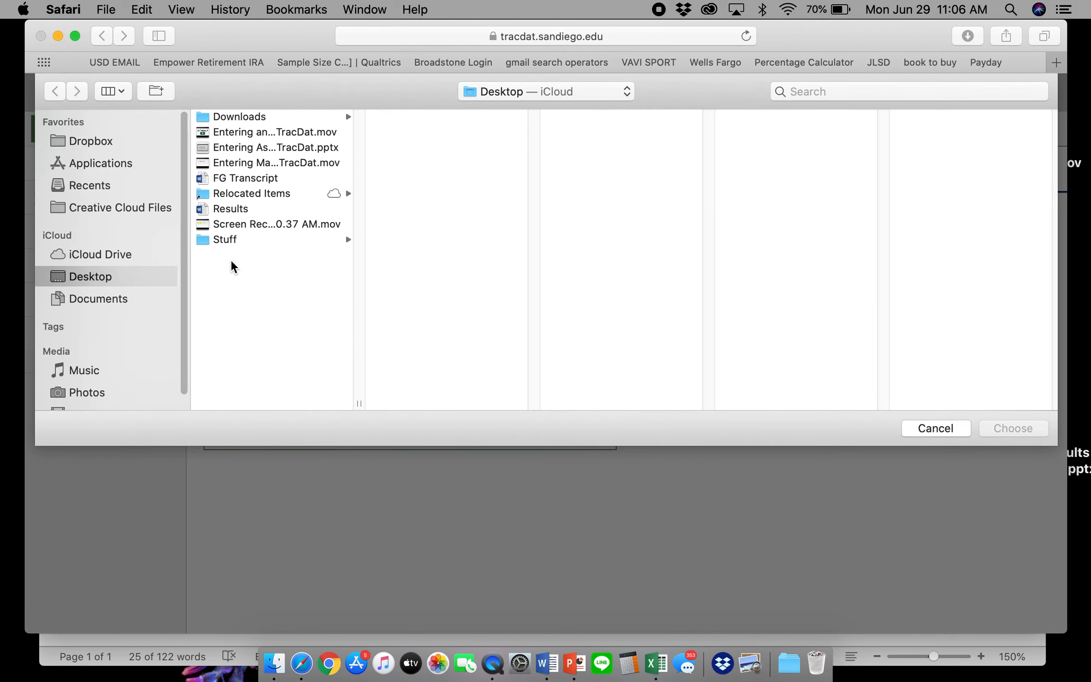
click(234, 178)
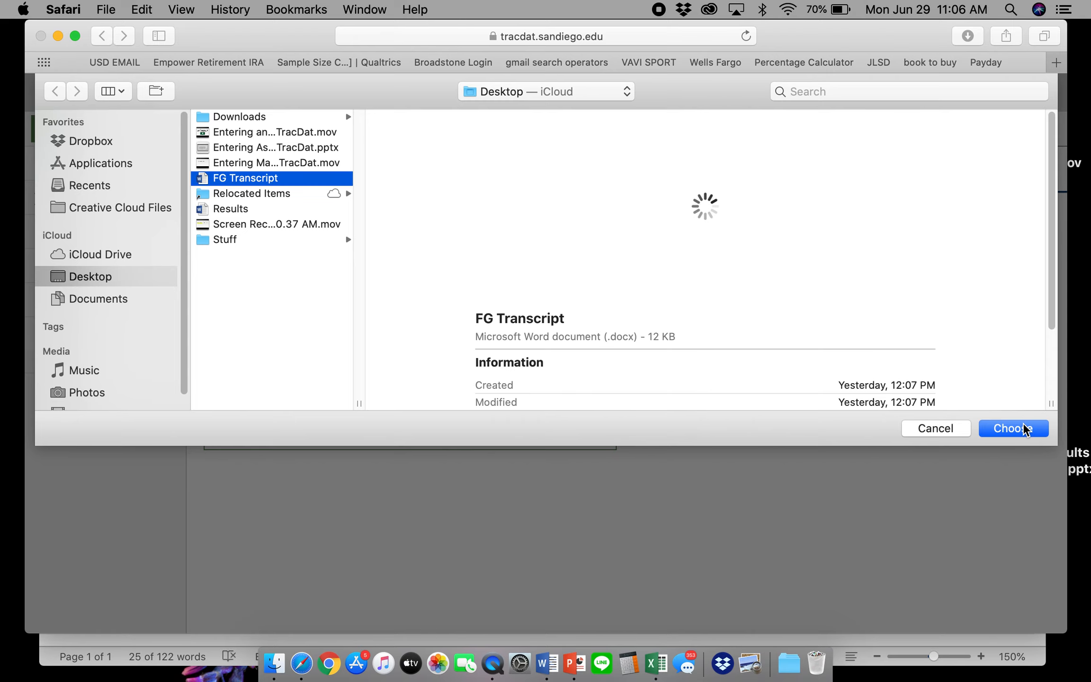
click(1025, 426)
click(846, 129)
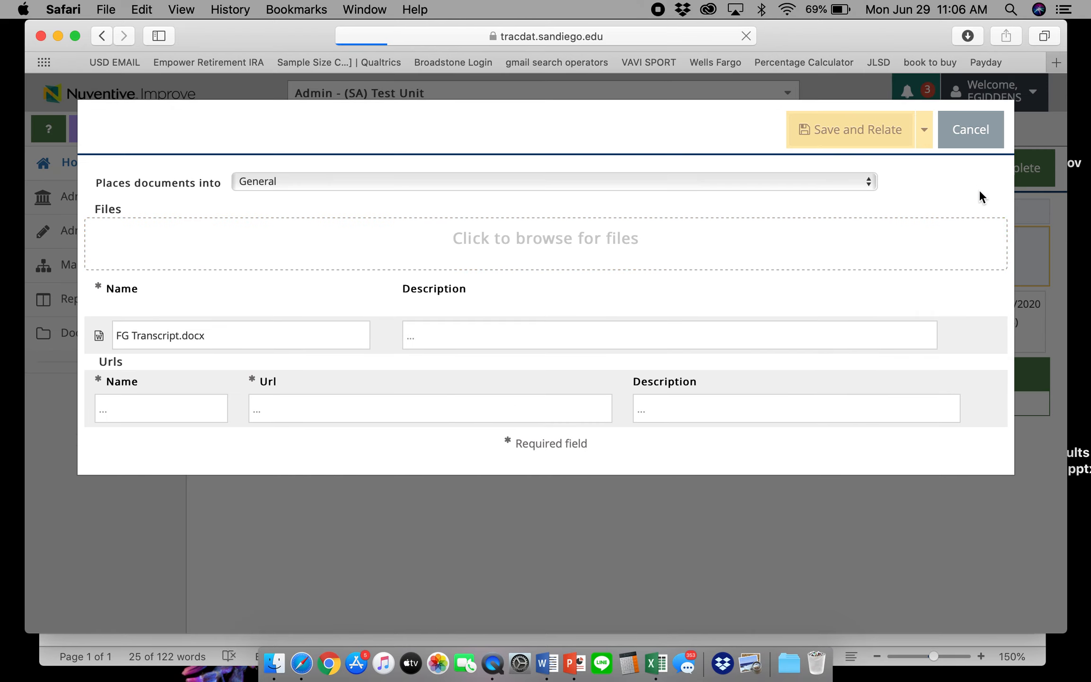
click(1011, 190)
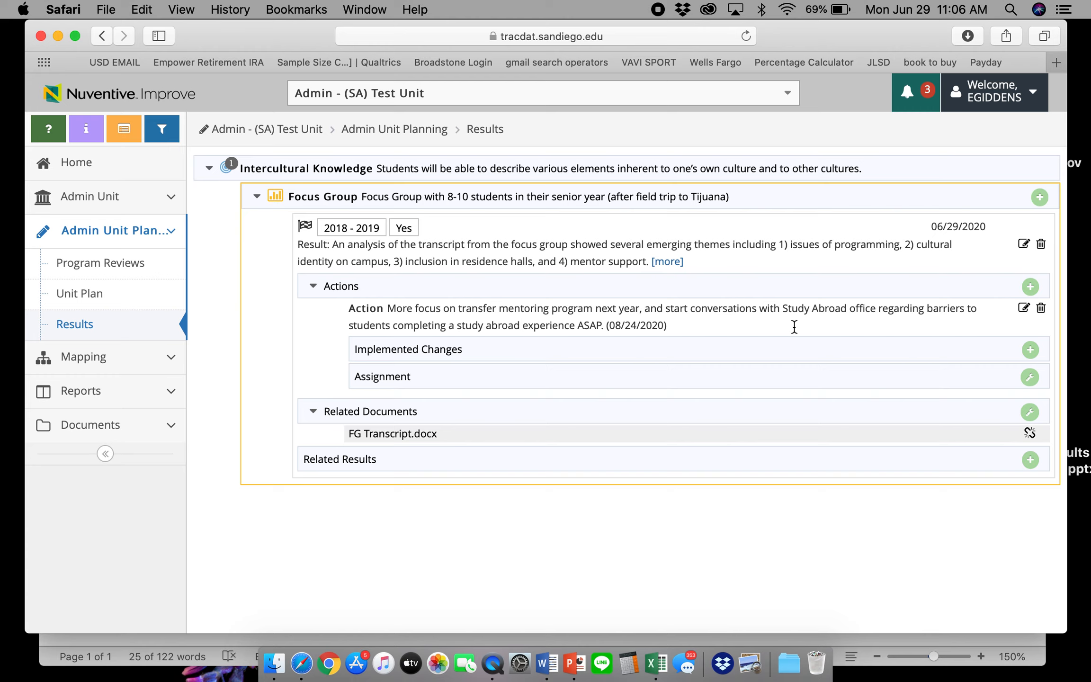
click(1030, 351)
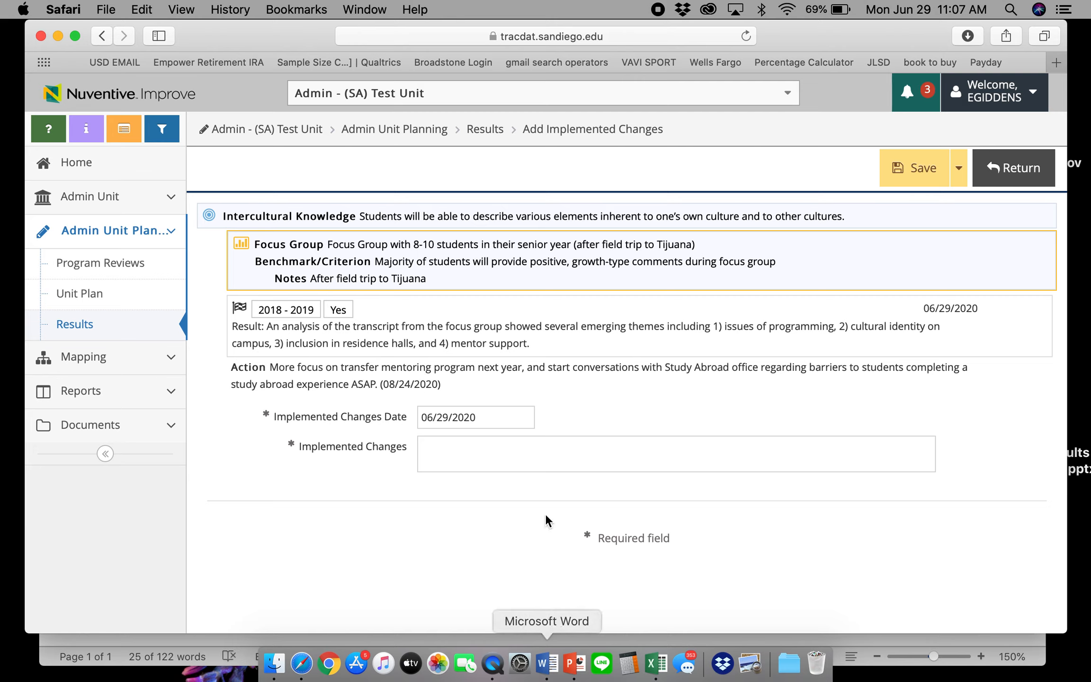
Set the Implemented Changes Date to 12/18/2020
click(482, 416)
click(595, 214)
click(595, 214)
click(595, 214)
click(595, 214)
click(595, 214)
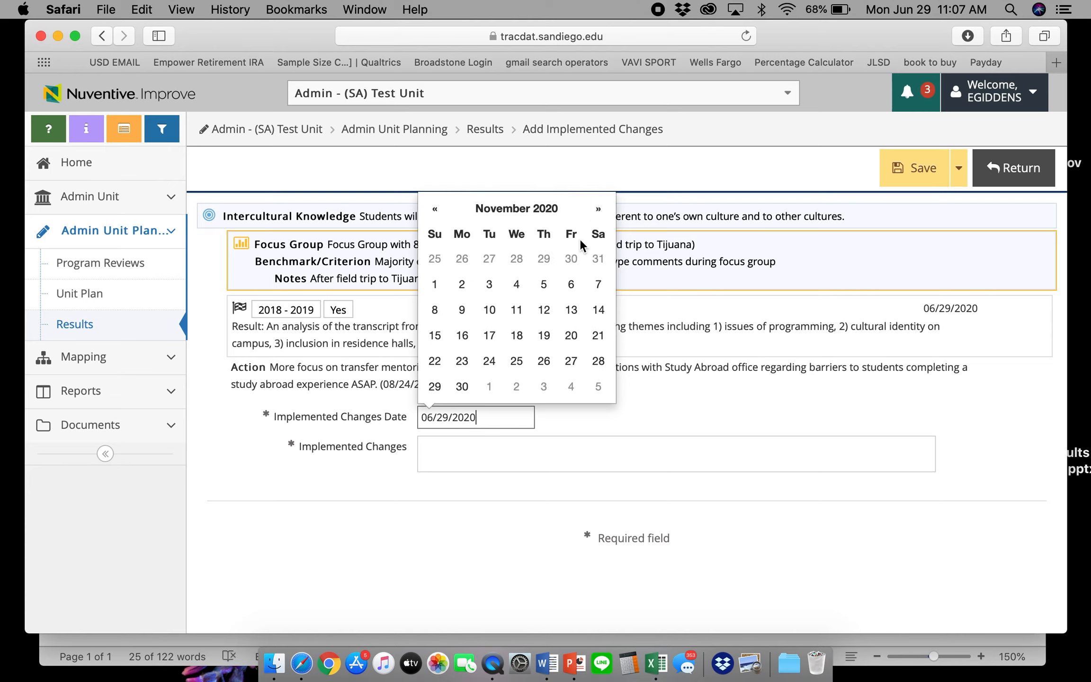
click(595, 214)
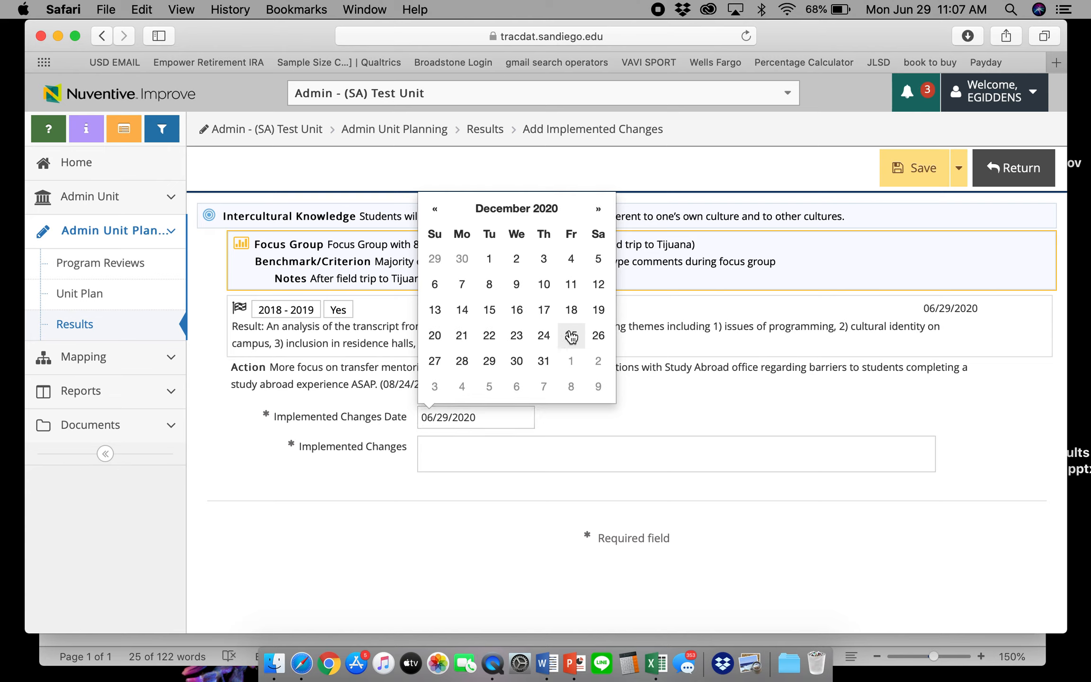
click(571, 310)
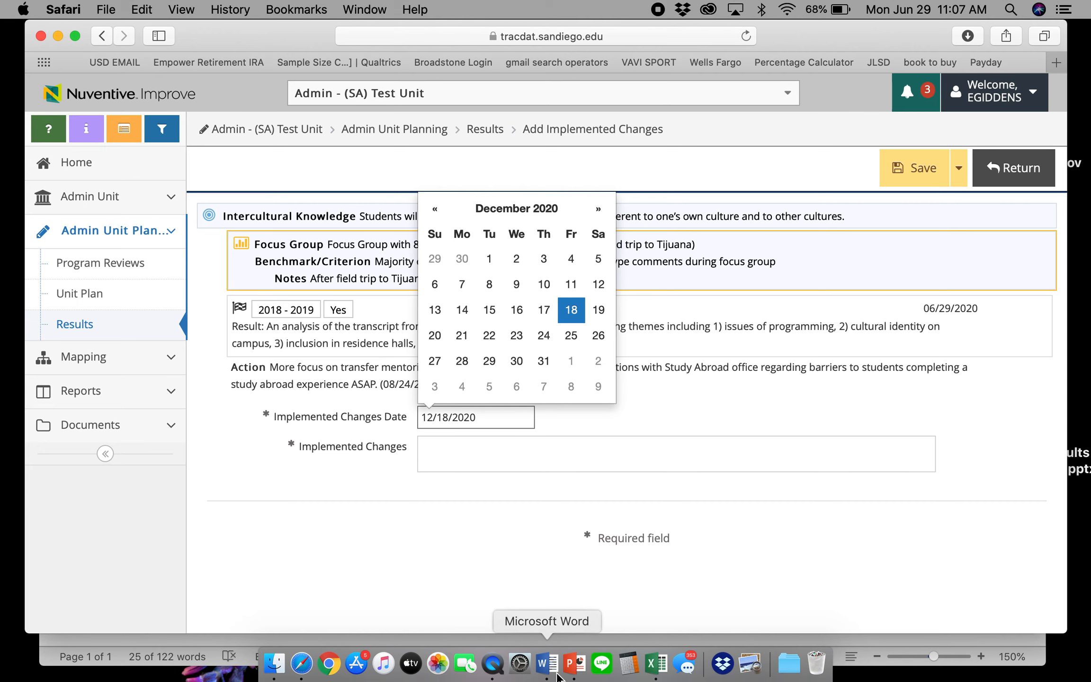
Paste the Fall 2020 mentoring and study-abroad change text from Word, then save it
click(547, 662)
drag(364, 594, 381, 555)
key(super+c)
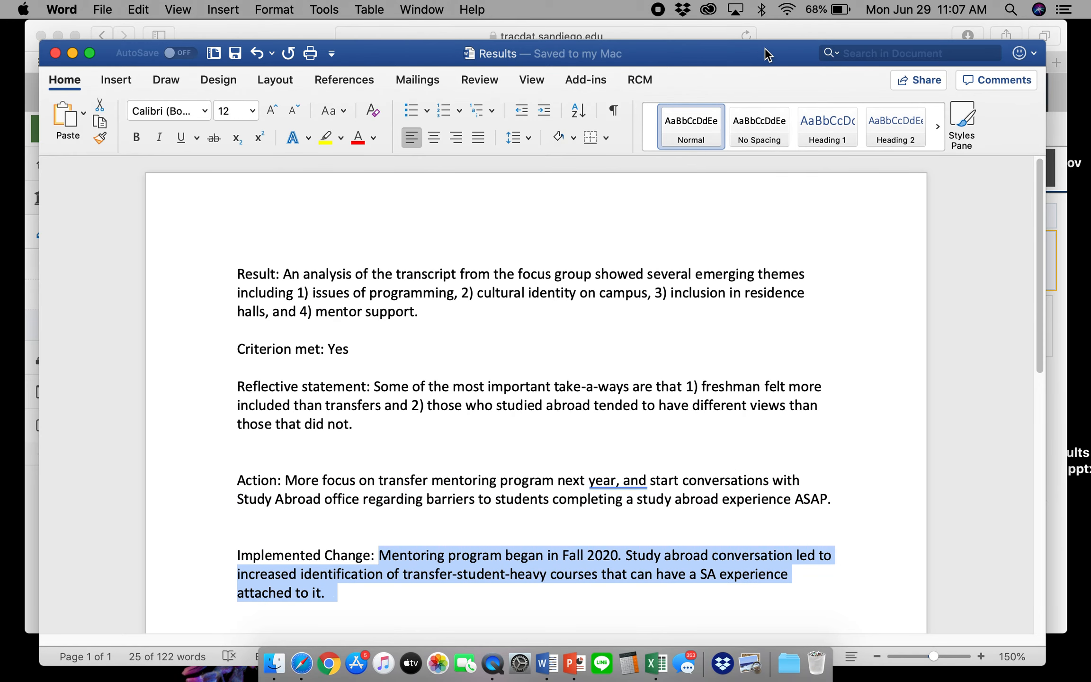
click(795, 36)
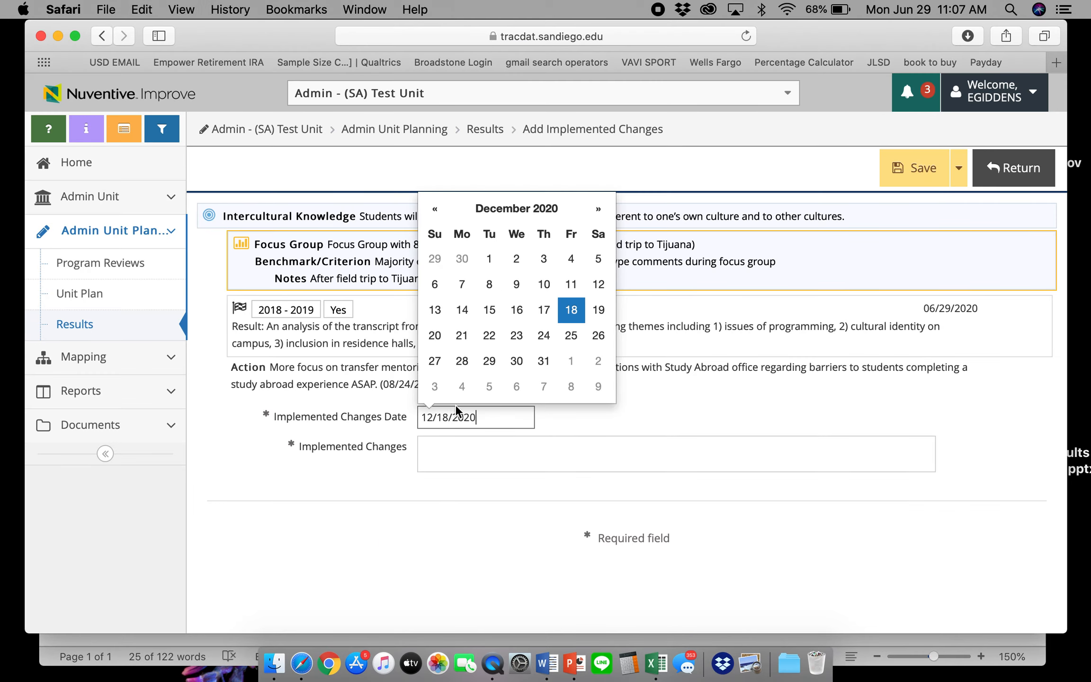
click(440, 450)
key(super+v)
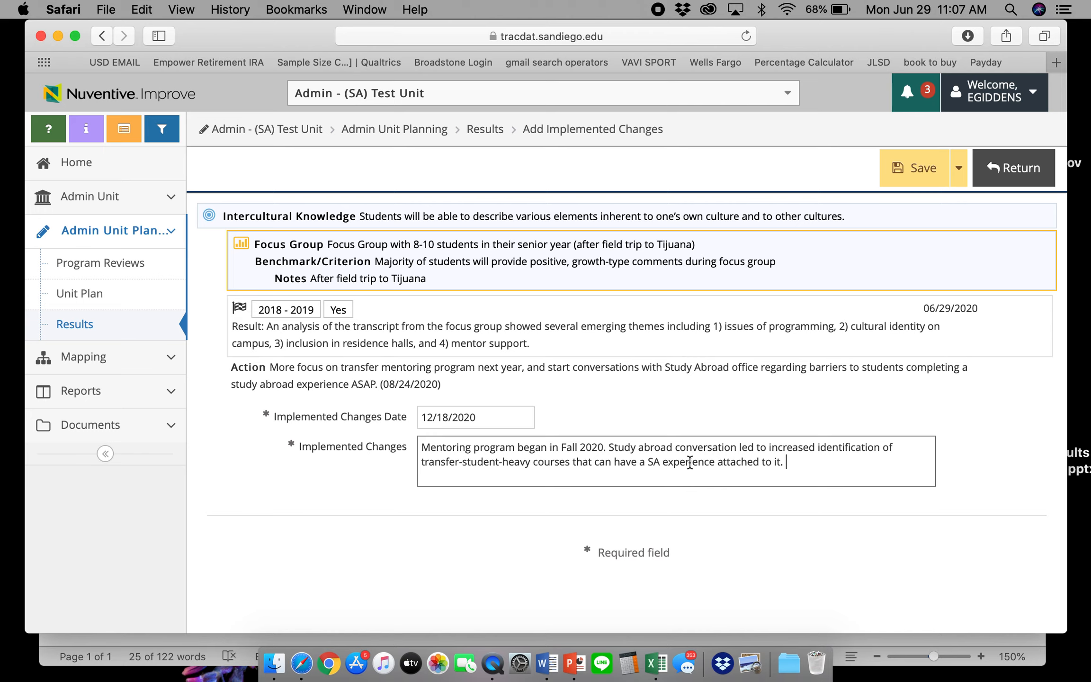
click(920, 178)
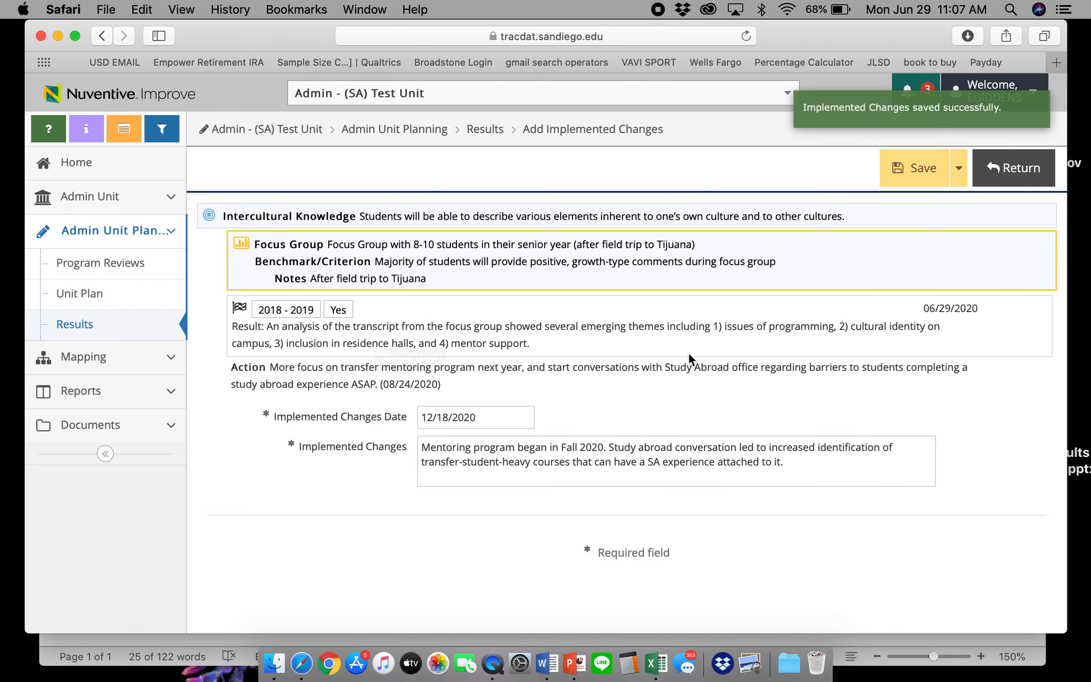
click(1022, 169)
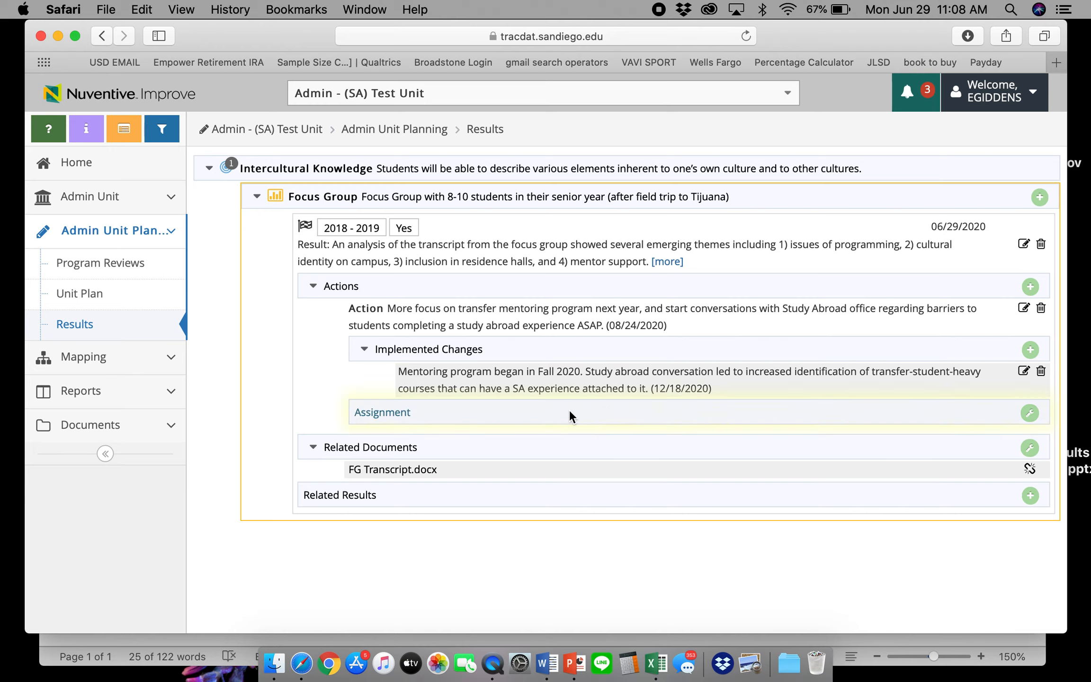
Open the Assign Action form and assign the focus-group action to a staff member
click(1030, 414)
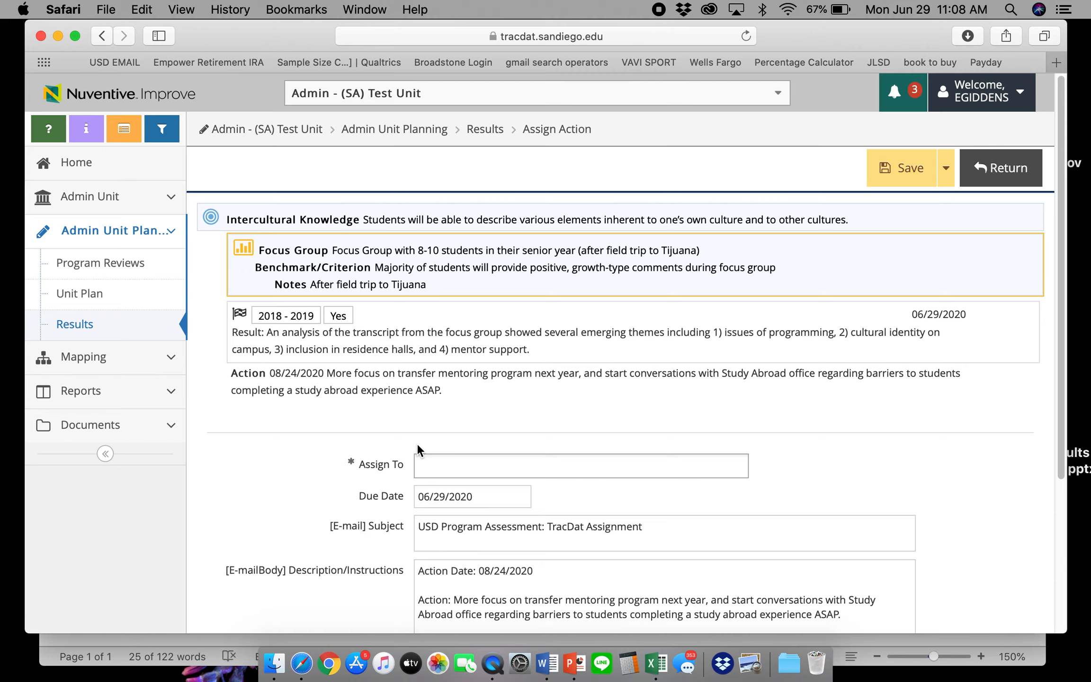
scroll(510, 439, down, 2)
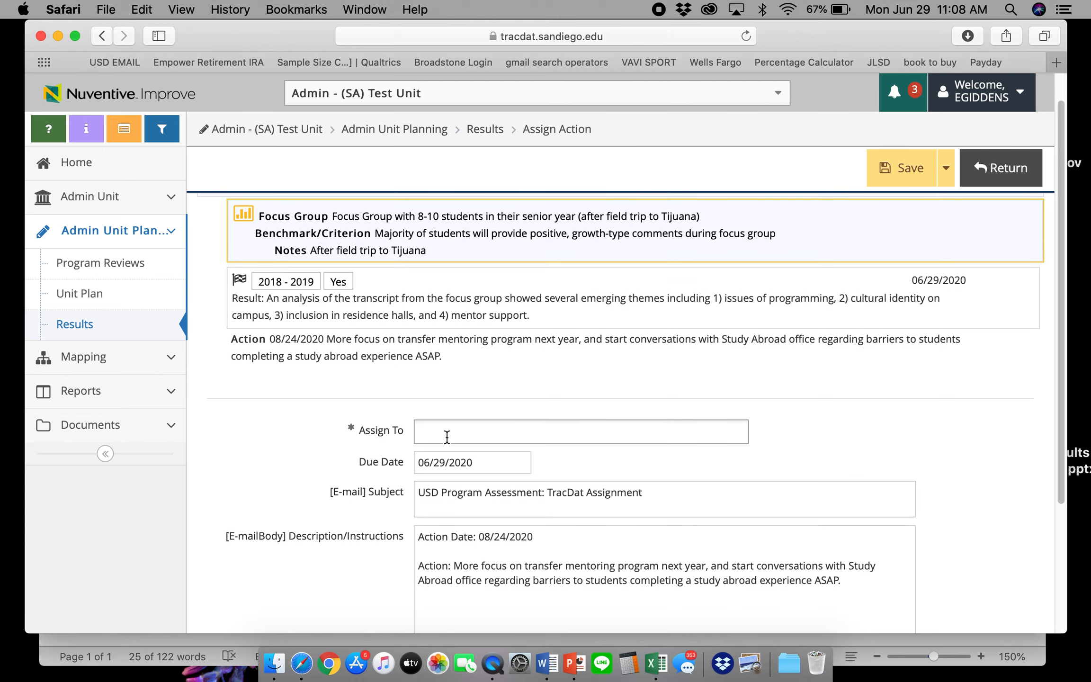
scroll(447, 436, down, 8)
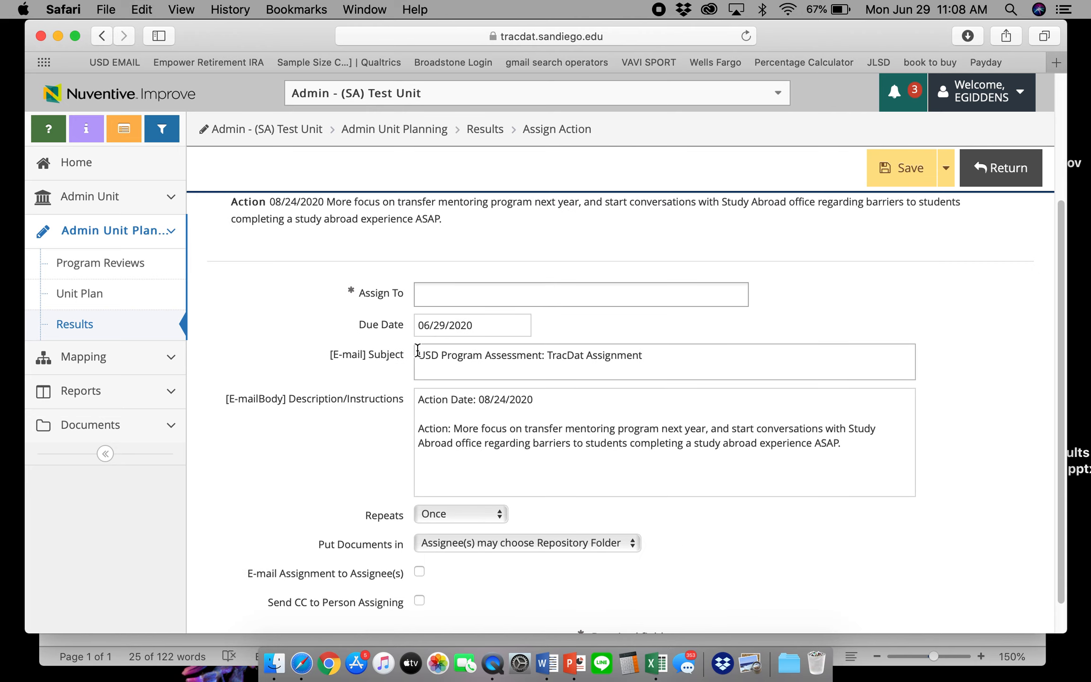
scroll(422, 453, down, 1)
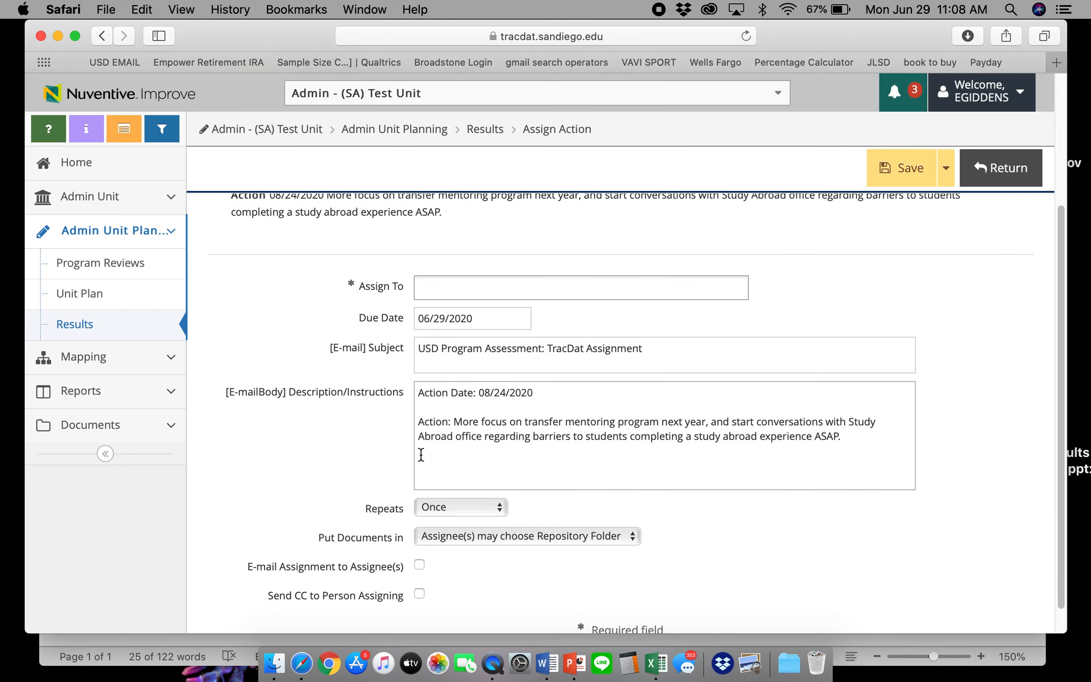
click(419, 282)
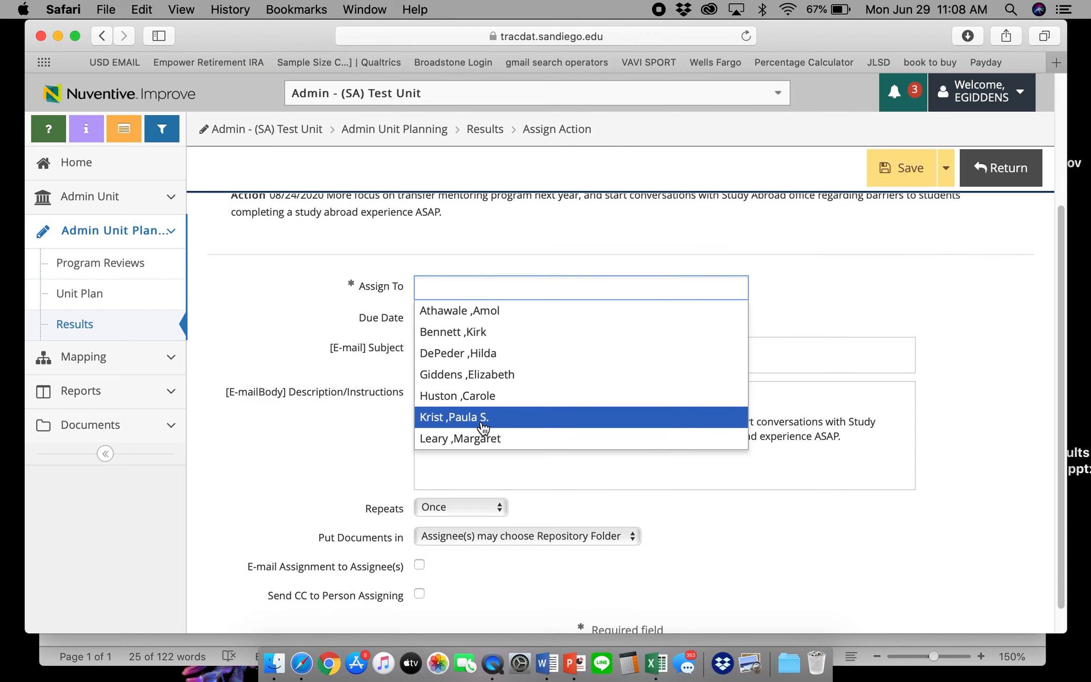
click(471, 365)
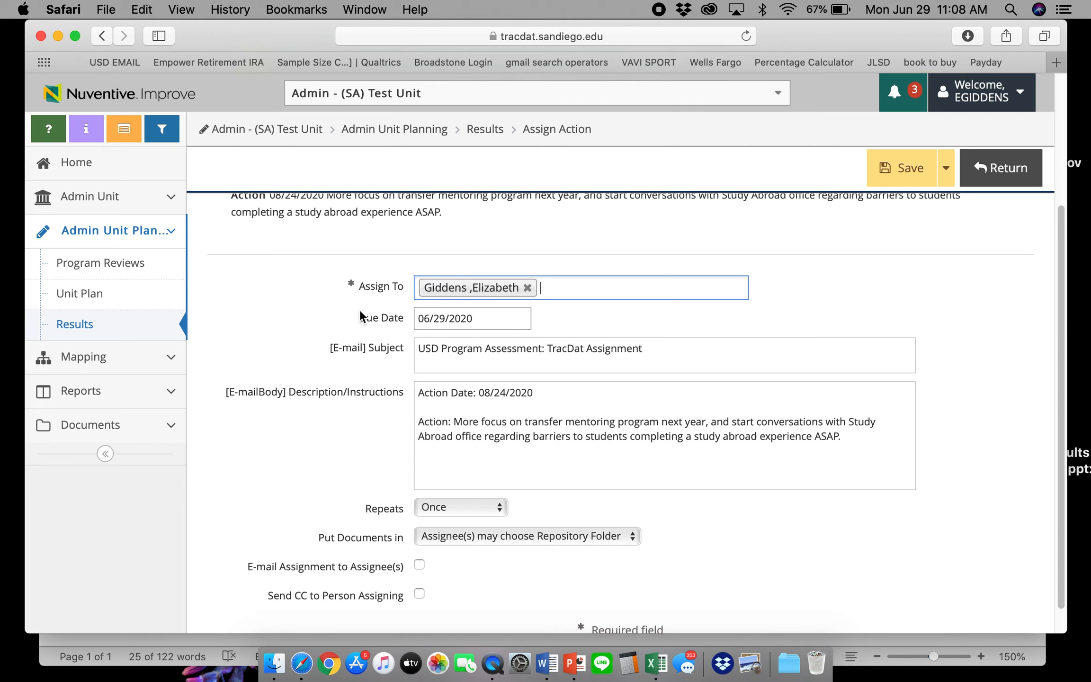
Set the Due Date to 12/18/2020 and insert a blank line above the e-mail body text
click(429, 321)
click(595, 349)
click(595, 349)
click(595, 350)
click(595, 349)
click(597, 352)
click(595, 358)
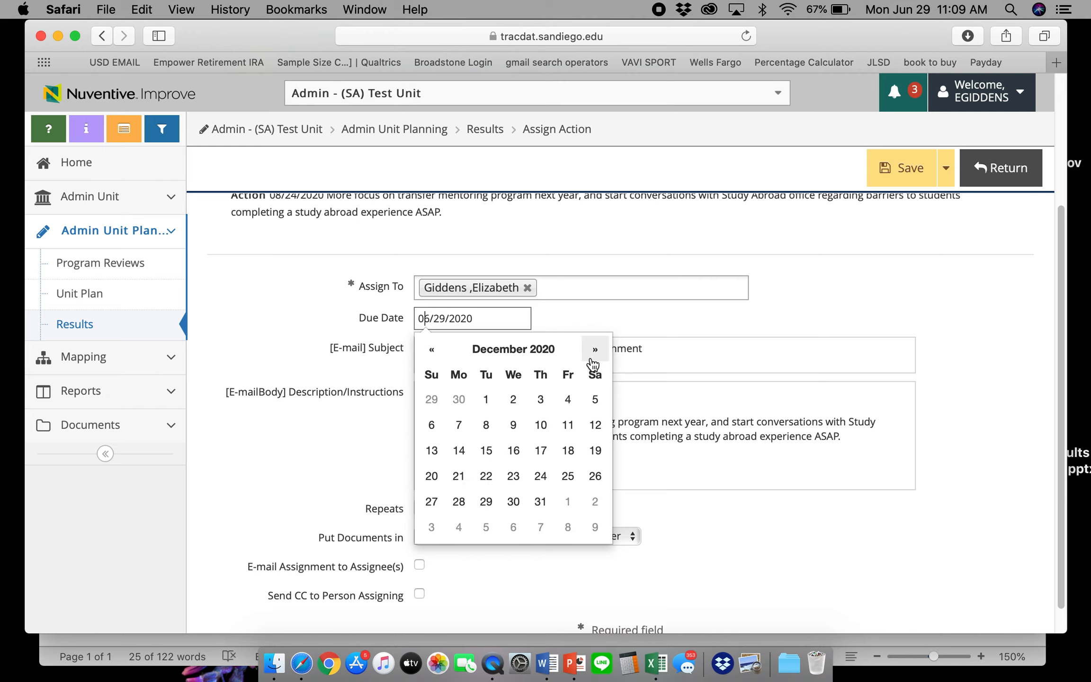
click(567, 450)
click(435, 359)
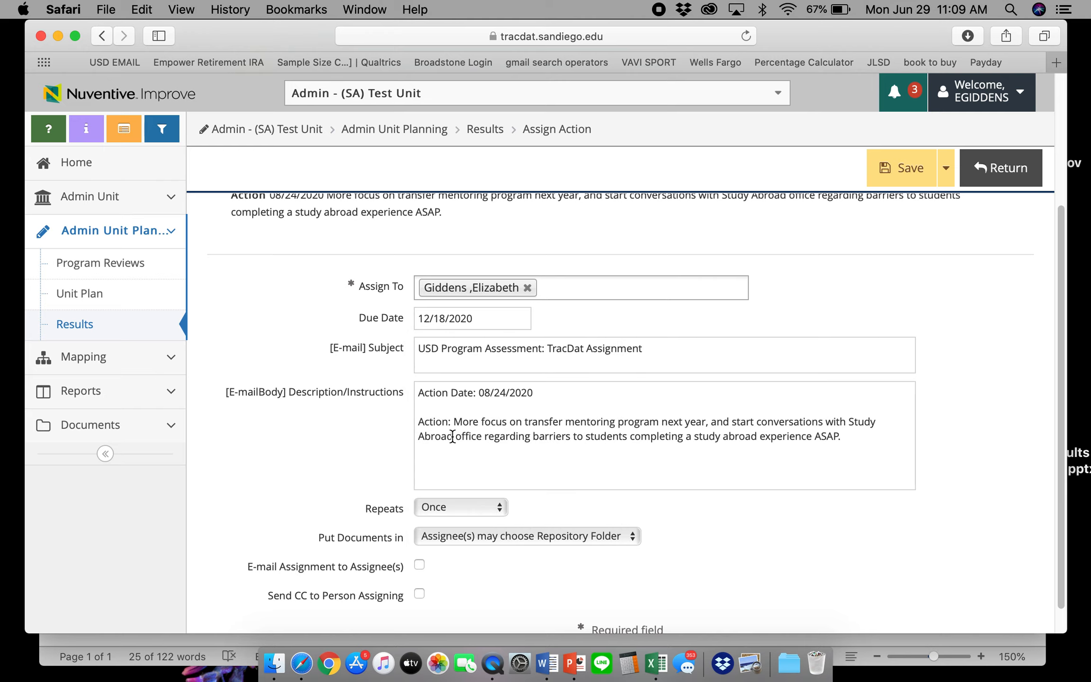
click(423, 393)
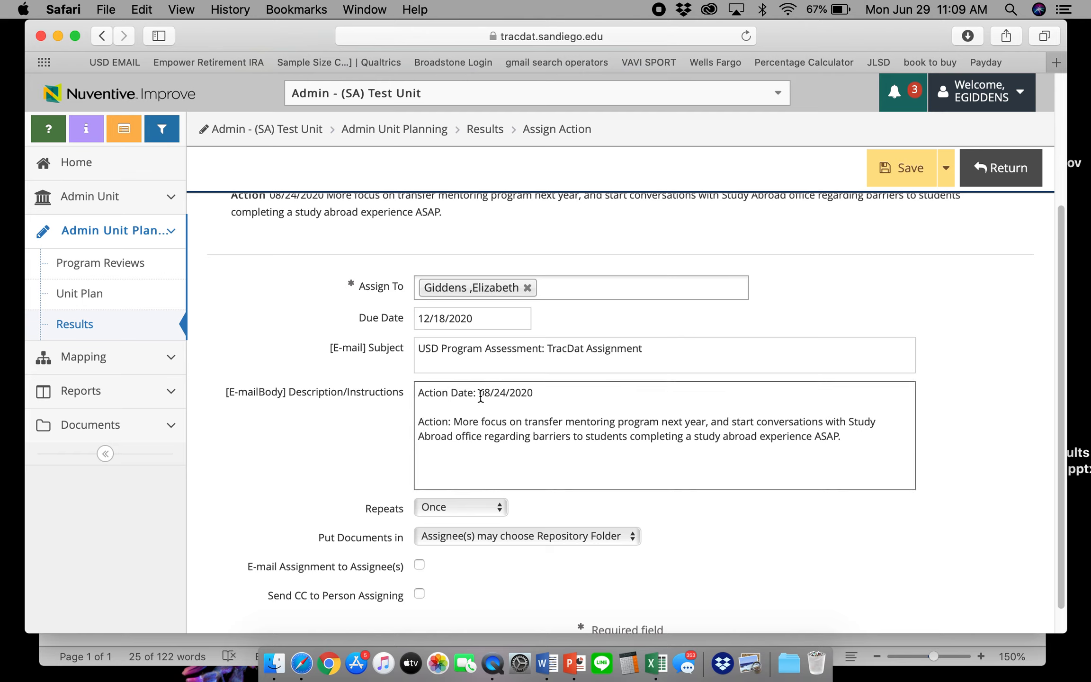
key(Return)
key(Return)
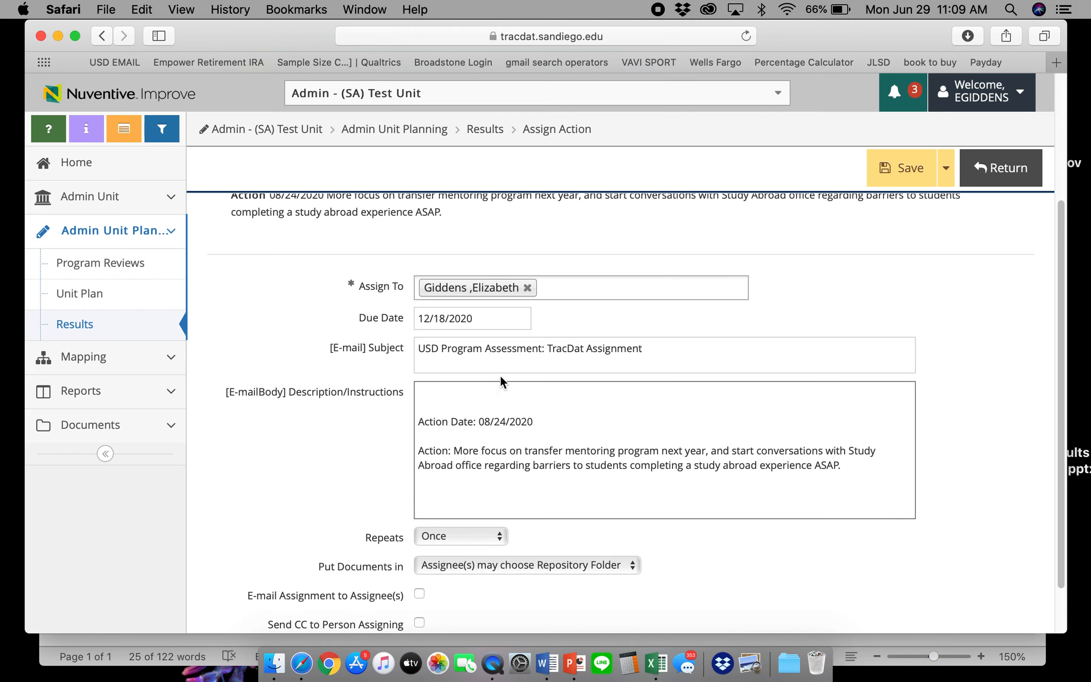
Write an opening note addressed to the assignee asking them to report whether the focus-group action plans were implemented
text(Dr. Giddens- remember that we want)
text(to )
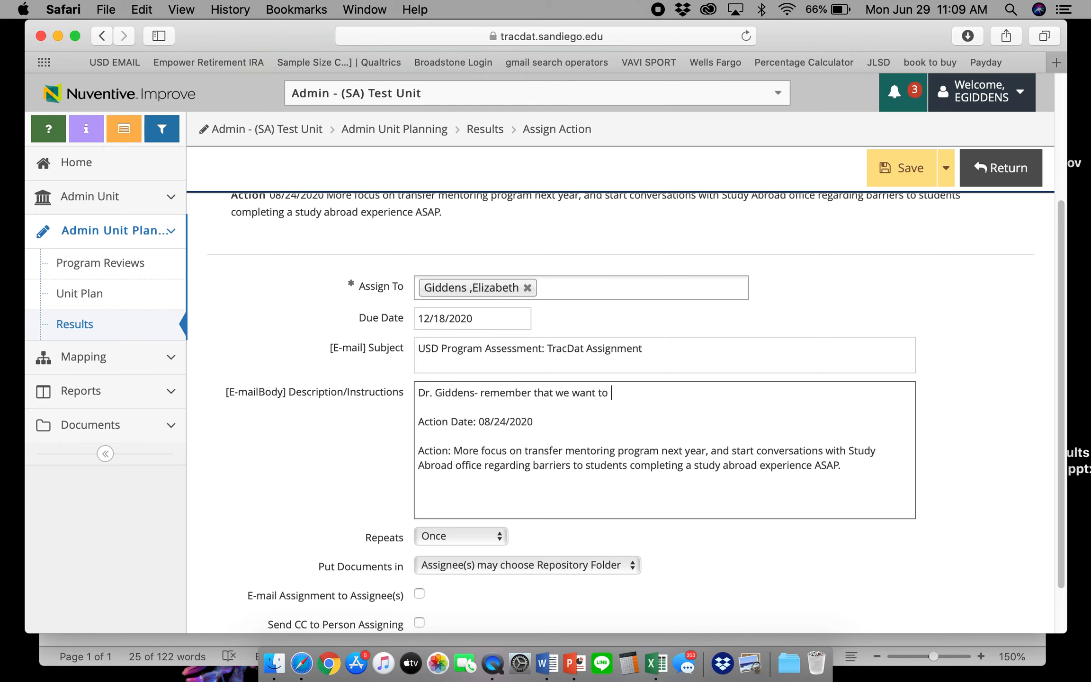
text(take action (see below) on this outcome )
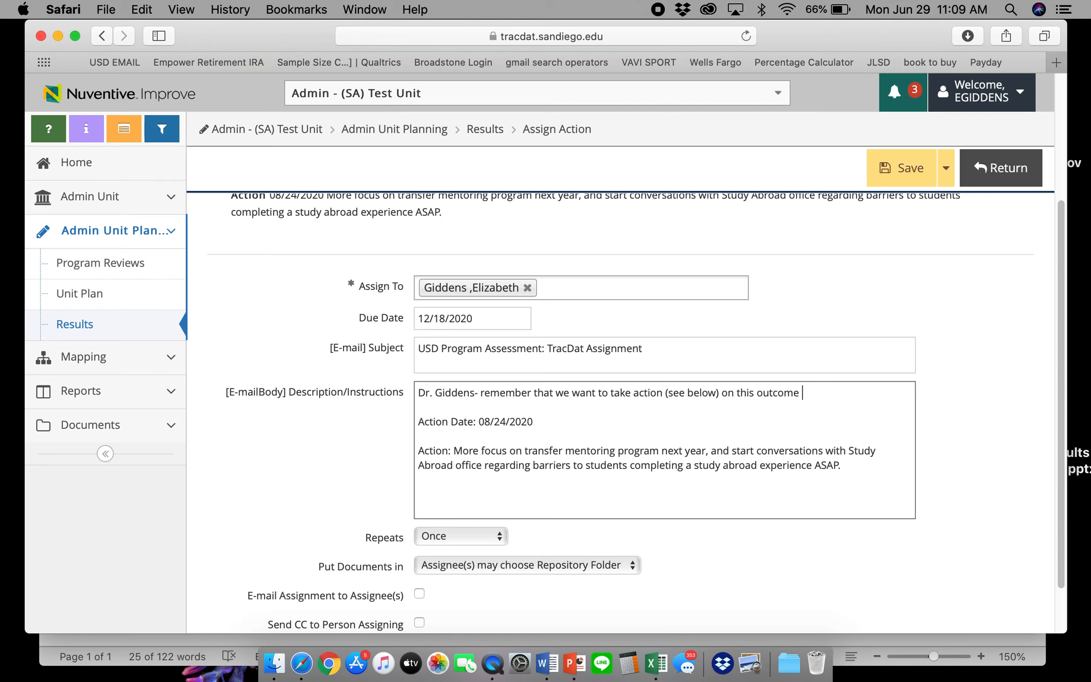
text(regarding results of the focu)
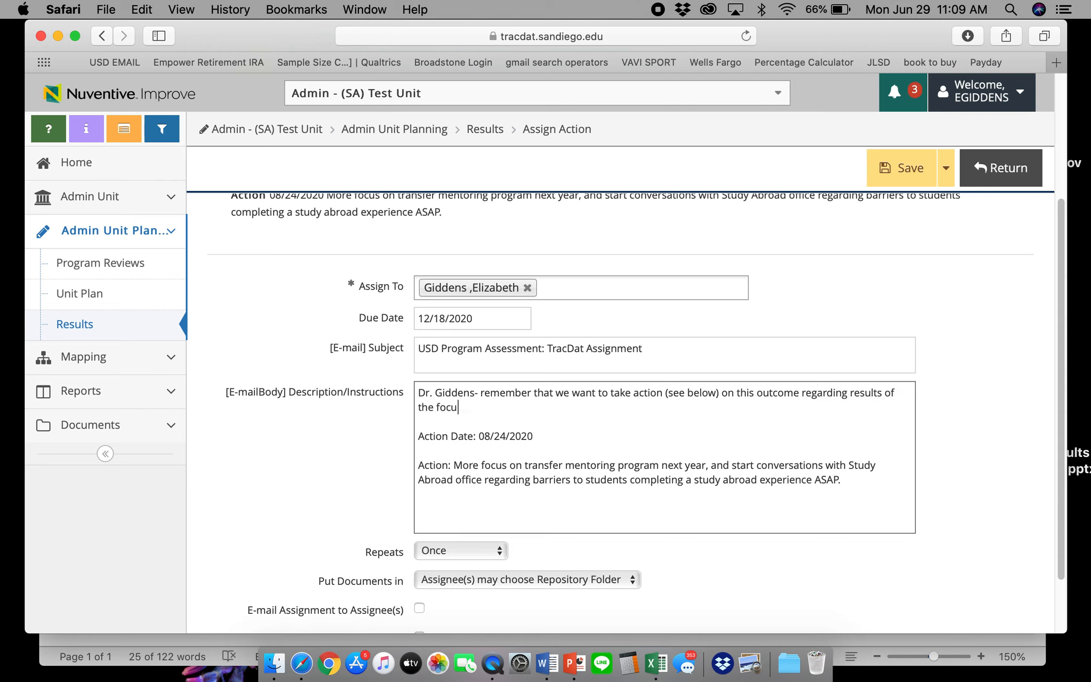
text(s group that g)
text(appened la)
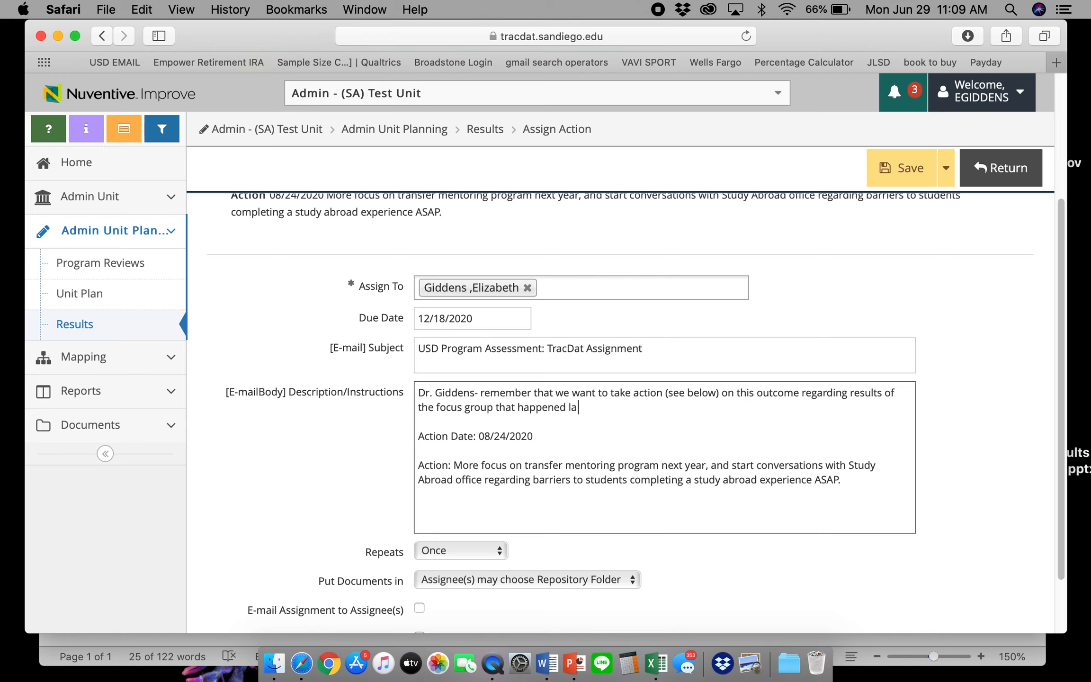
text(st year. Please r)
key(BackSpace)
text(e)
key(BackSpace)
text(remember to)
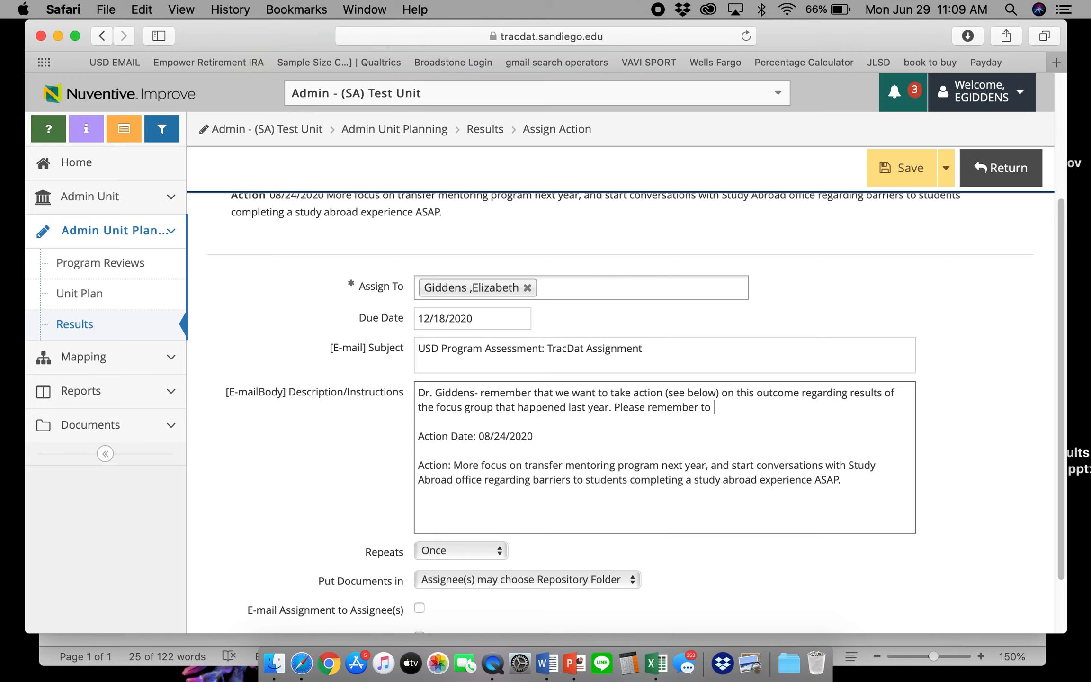
text( let's)
key(BackSpace)
key(BackSpace)
key(BackSpace)
text(us know whether these actio)
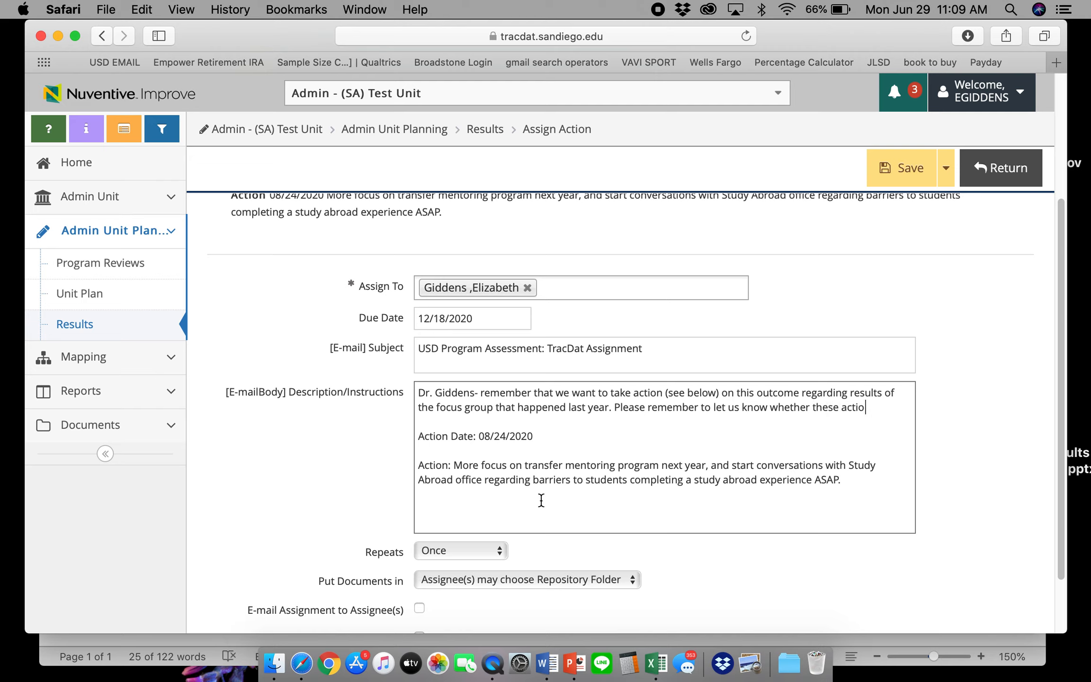
text(n plans were )
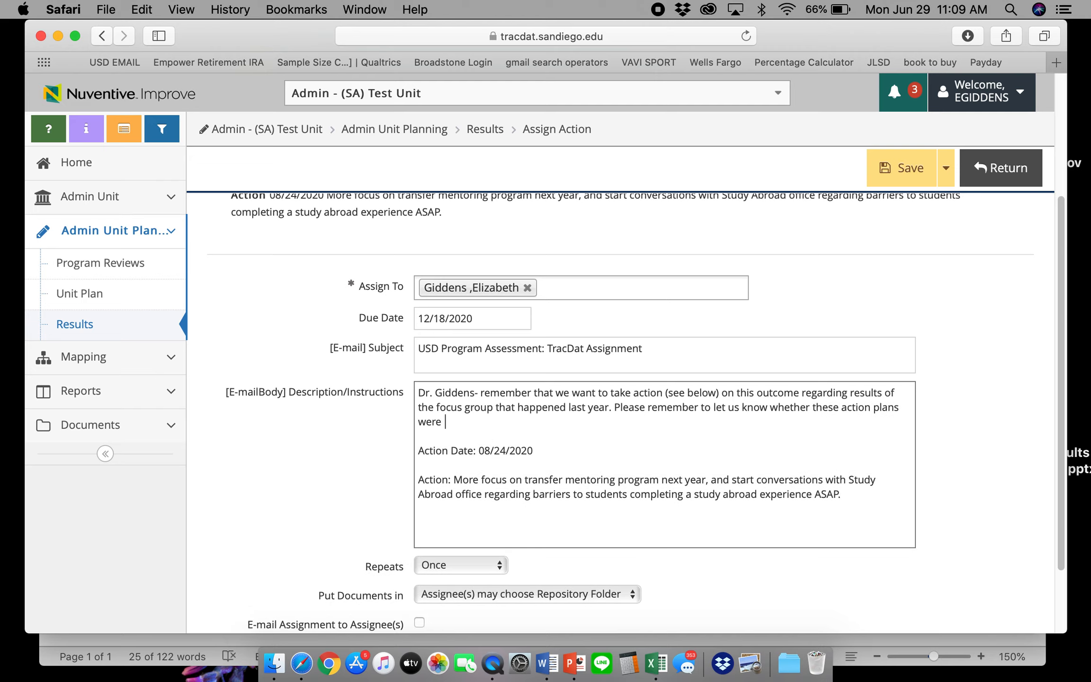
text(implemented. Thanks!)
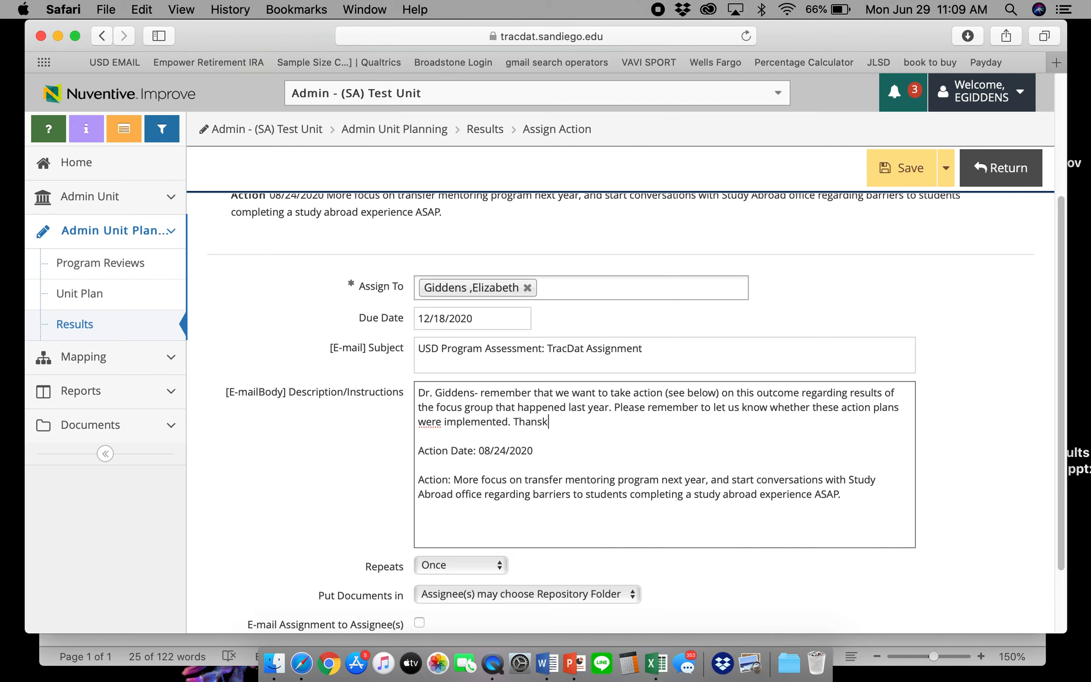
scroll(472, 584, down, 3)
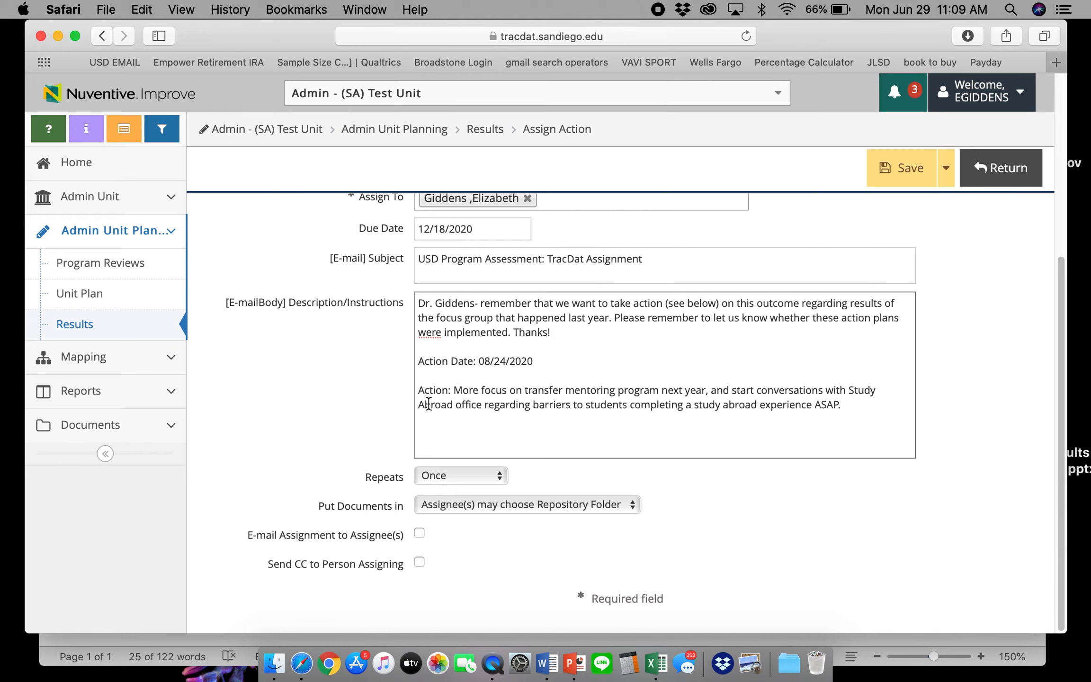
Keep Put Documents in unchanged so assignees choose their own repository folder
scroll(426, 426, up, 10)
scroll(386, 335, down, 10)
click(455, 501)
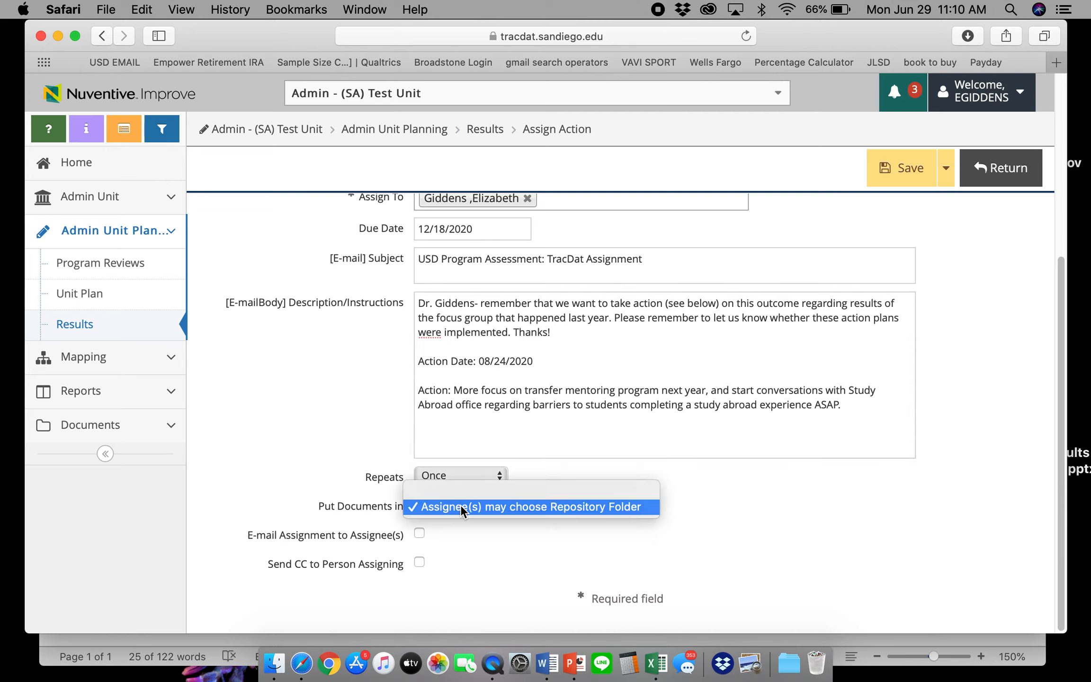
click(458, 505)
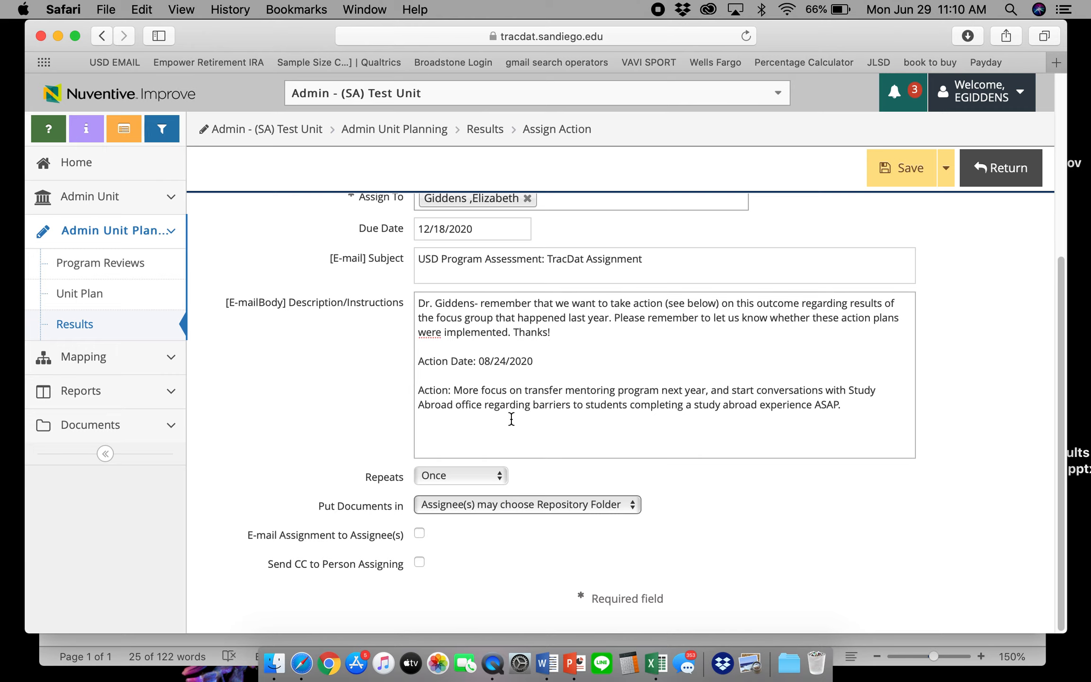
Enable E-mail Assignment to Assignee(s), save the assignment, and return to the results page
scroll(510, 419, up, 5)
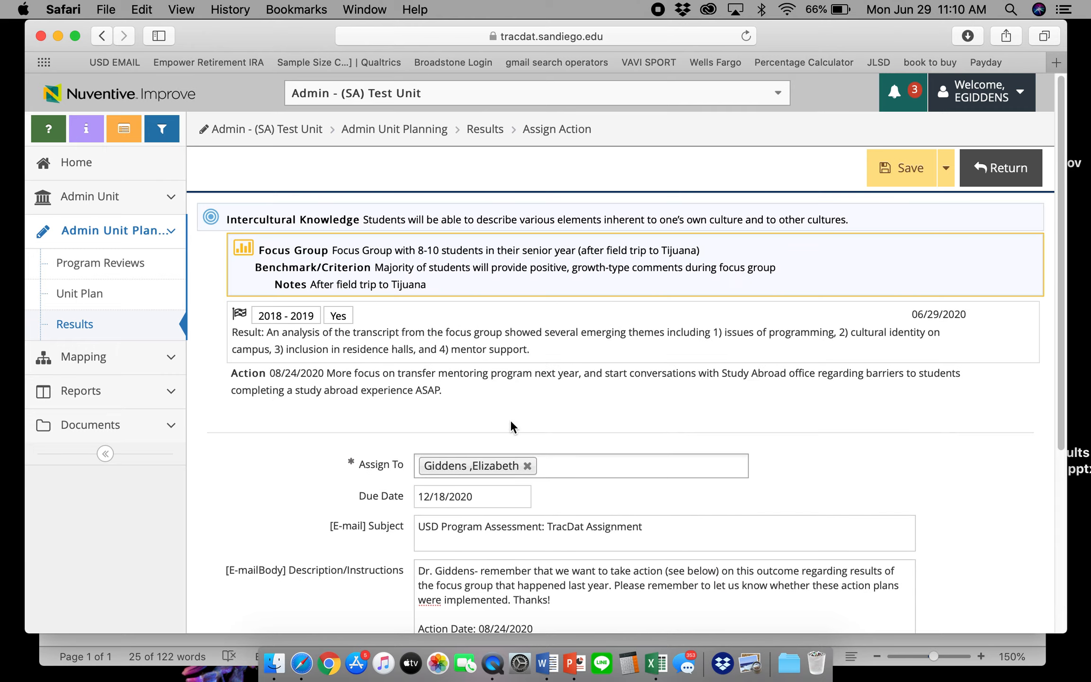
scroll(509, 420, down, 5)
click(419, 534)
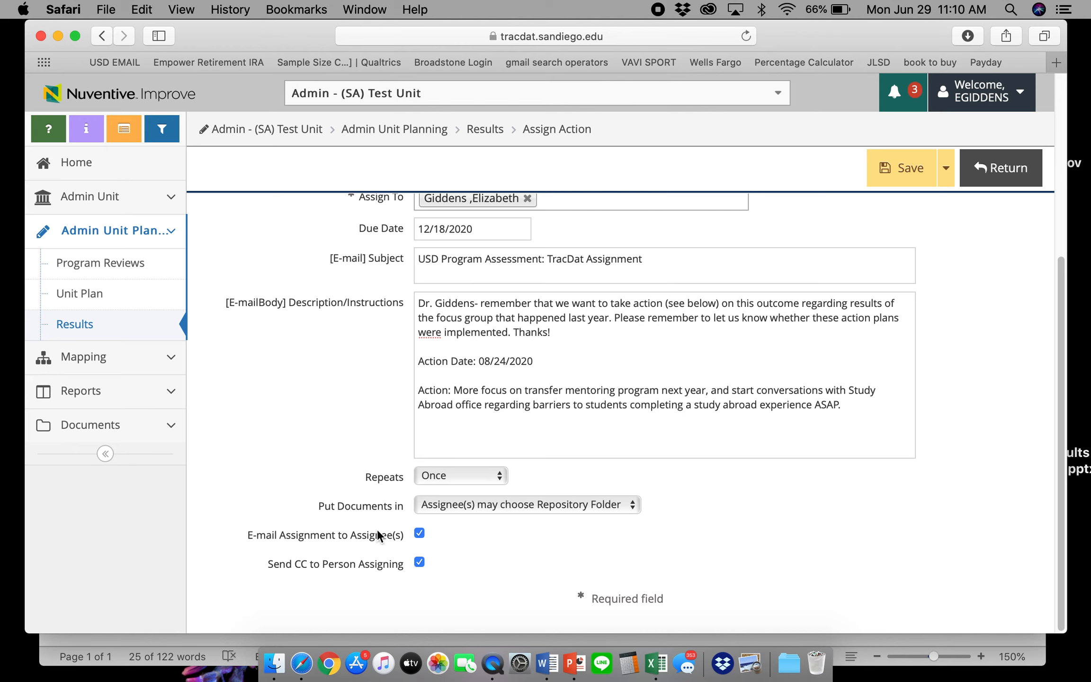
scroll(376, 528, up, 5)
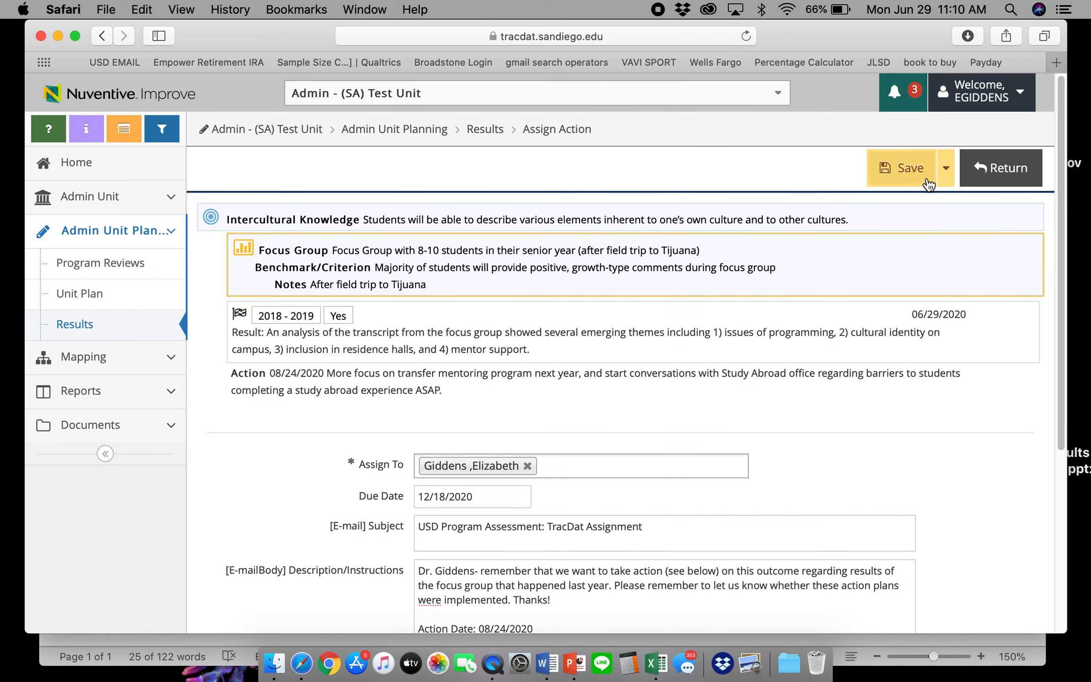
click(904, 169)
click(995, 184)
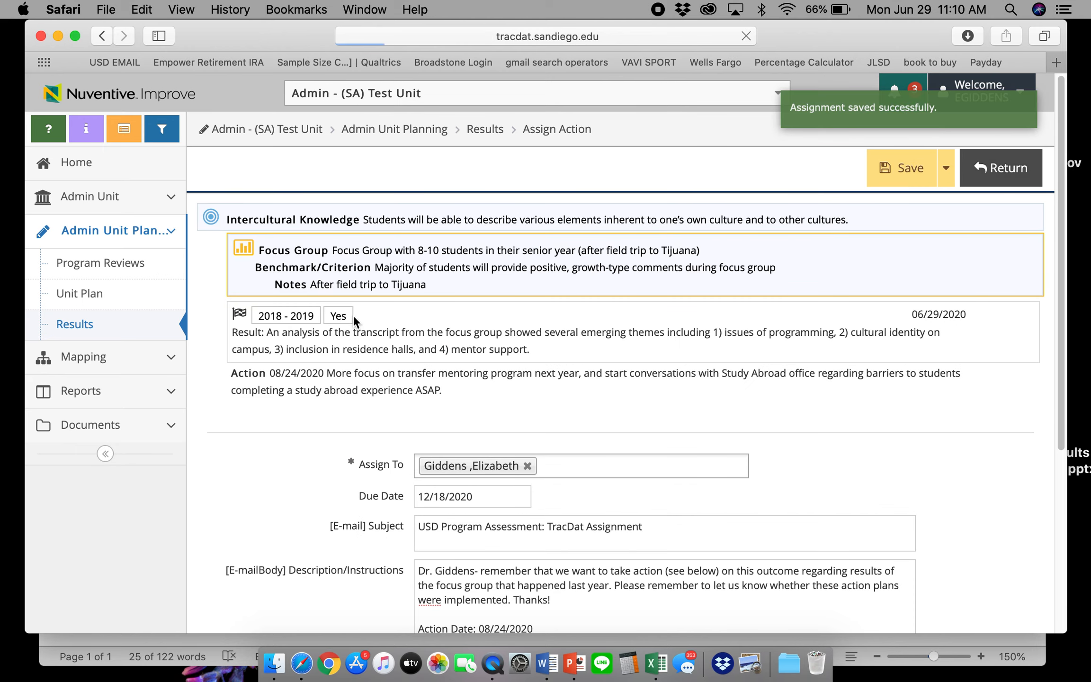